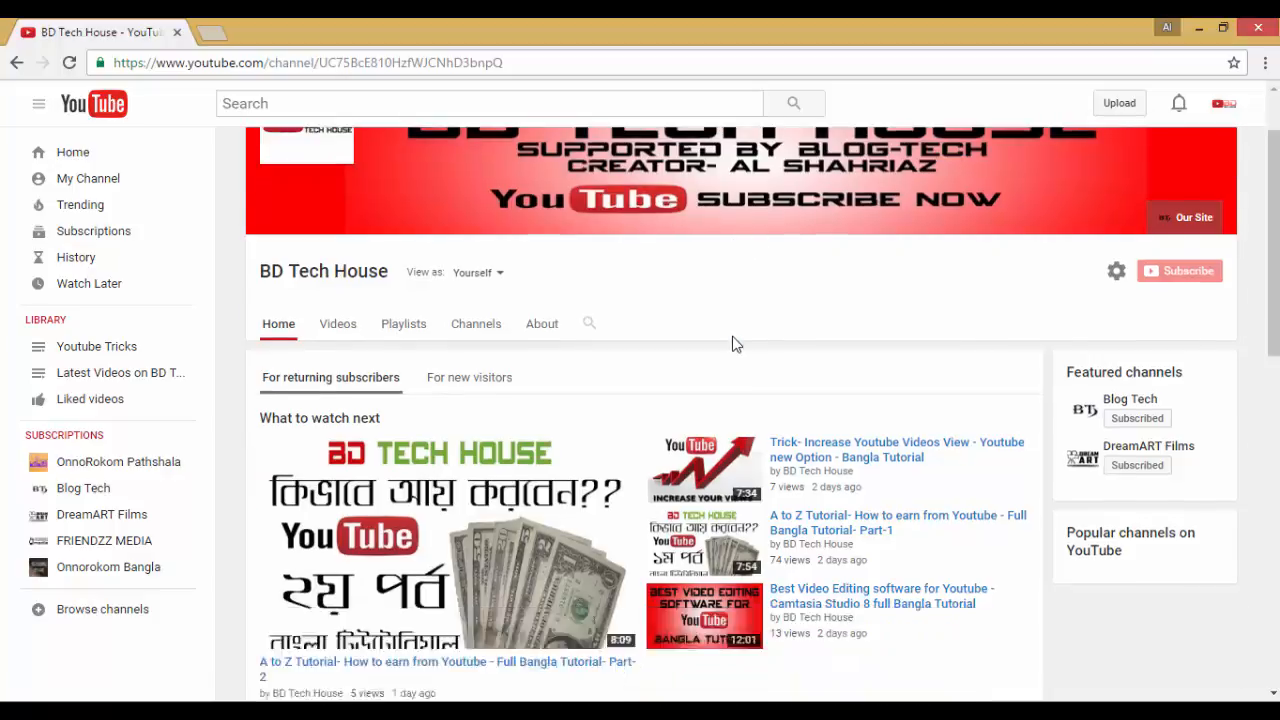
# Examine the video sections on the channel's home page, from What to watch next through Uploads and Popular uploads to Youtube Tricks
pyautogui.scroll(-1, 275, 438)
pyautogui.scroll(-4, 390, 380)
pyautogui.scroll(-5, 425, 378)
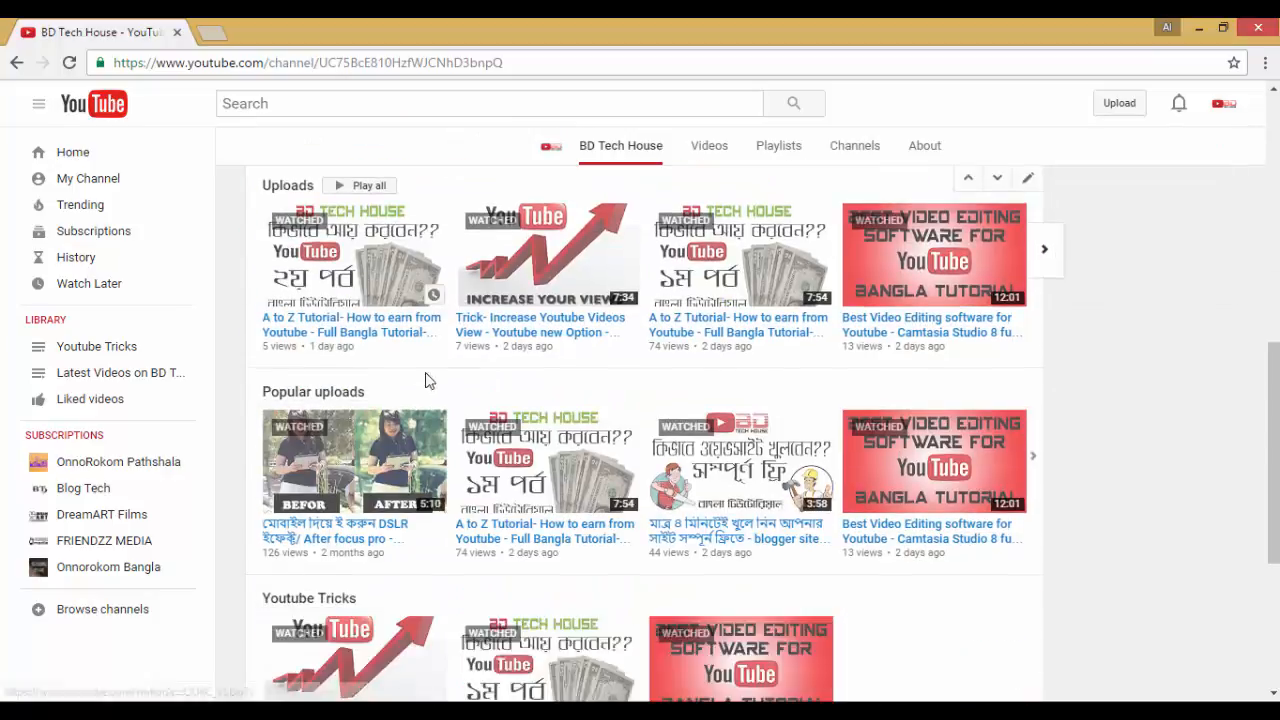
pyautogui.scroll(5, 437, 437)
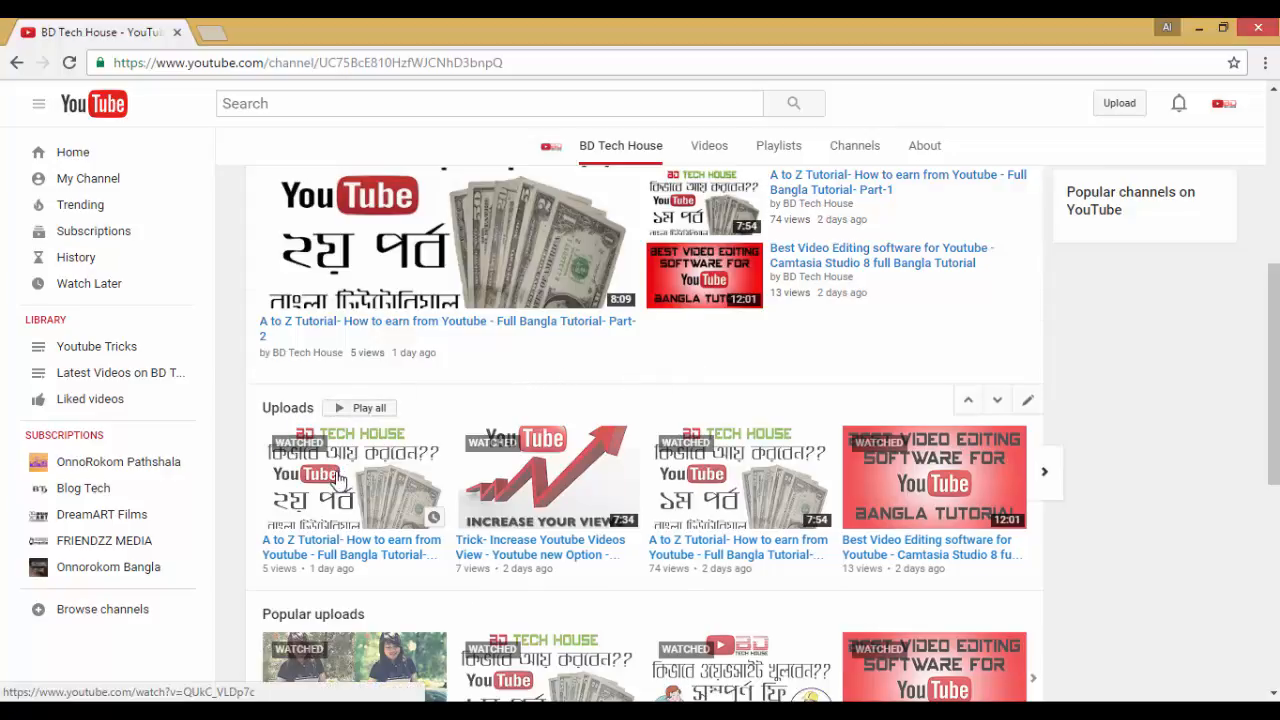
pyautogui.scroll(-1, 330, 410)
pyautogui.scroll(-1, 470, 510)
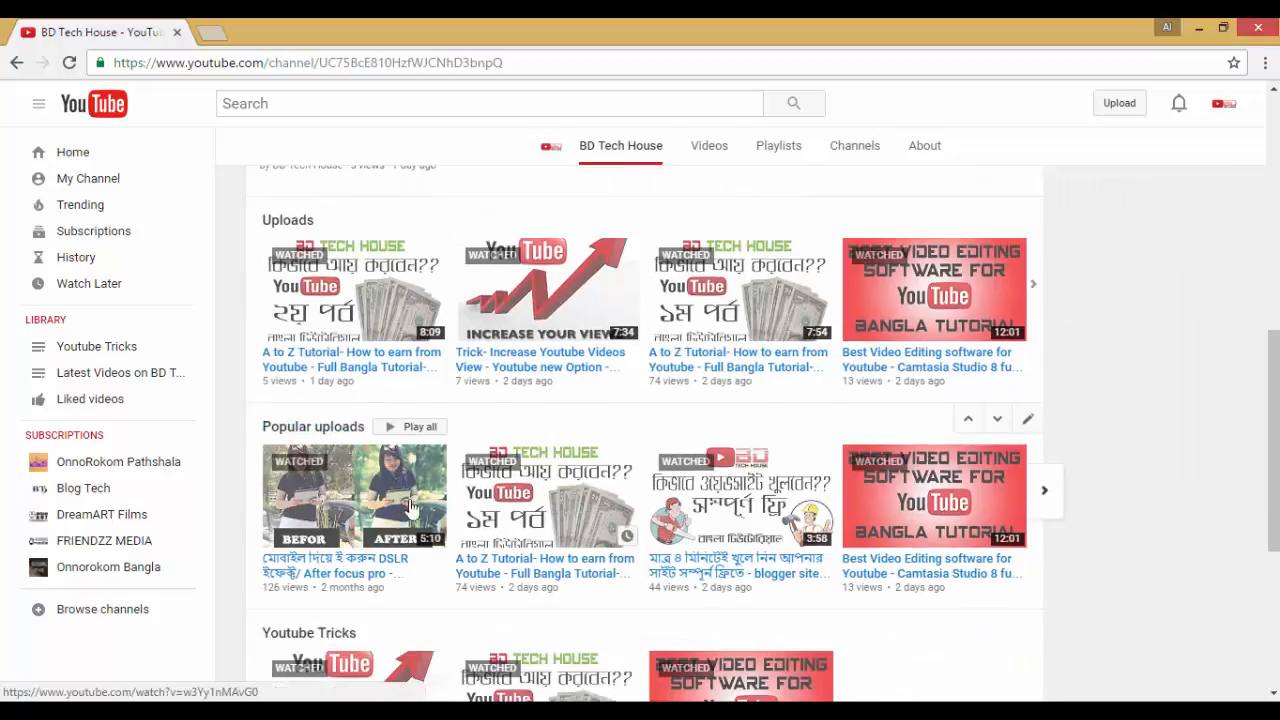
pyautogui.scroll(-1, 448, 528)
pyautogui.scroll(-1, 448, 528)
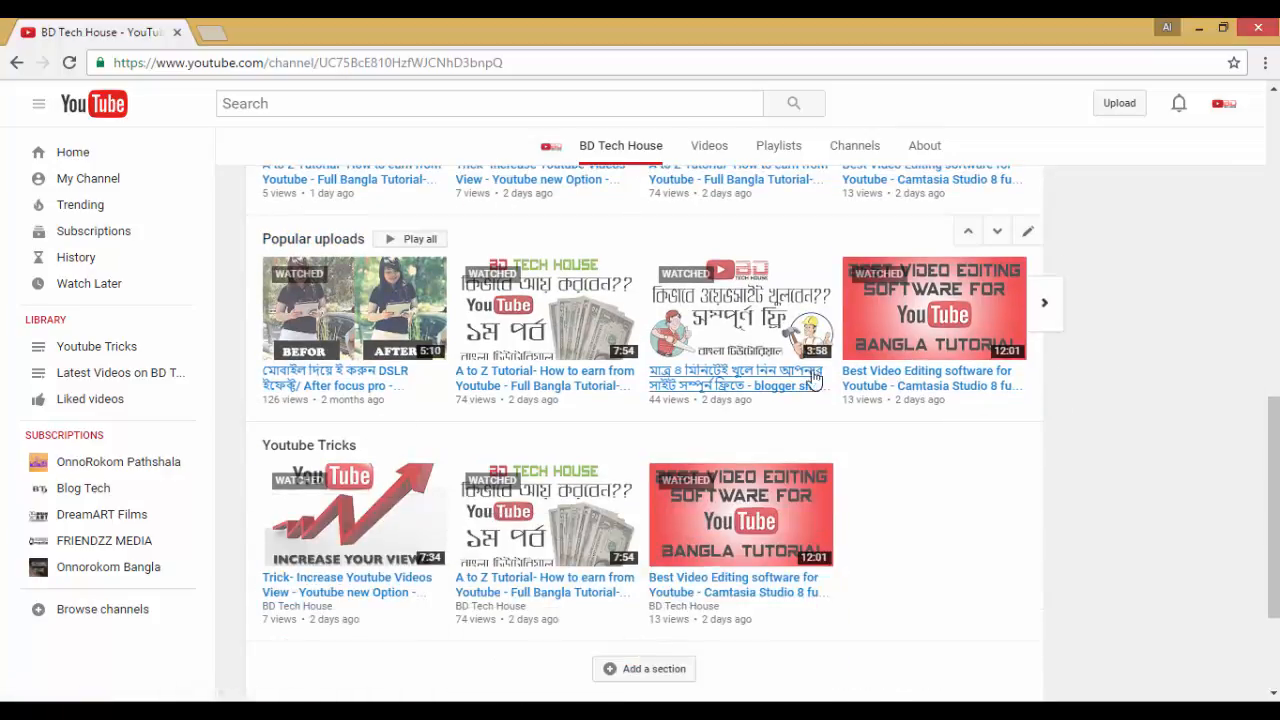
pyautogui.scroll(-1, 437, 490)
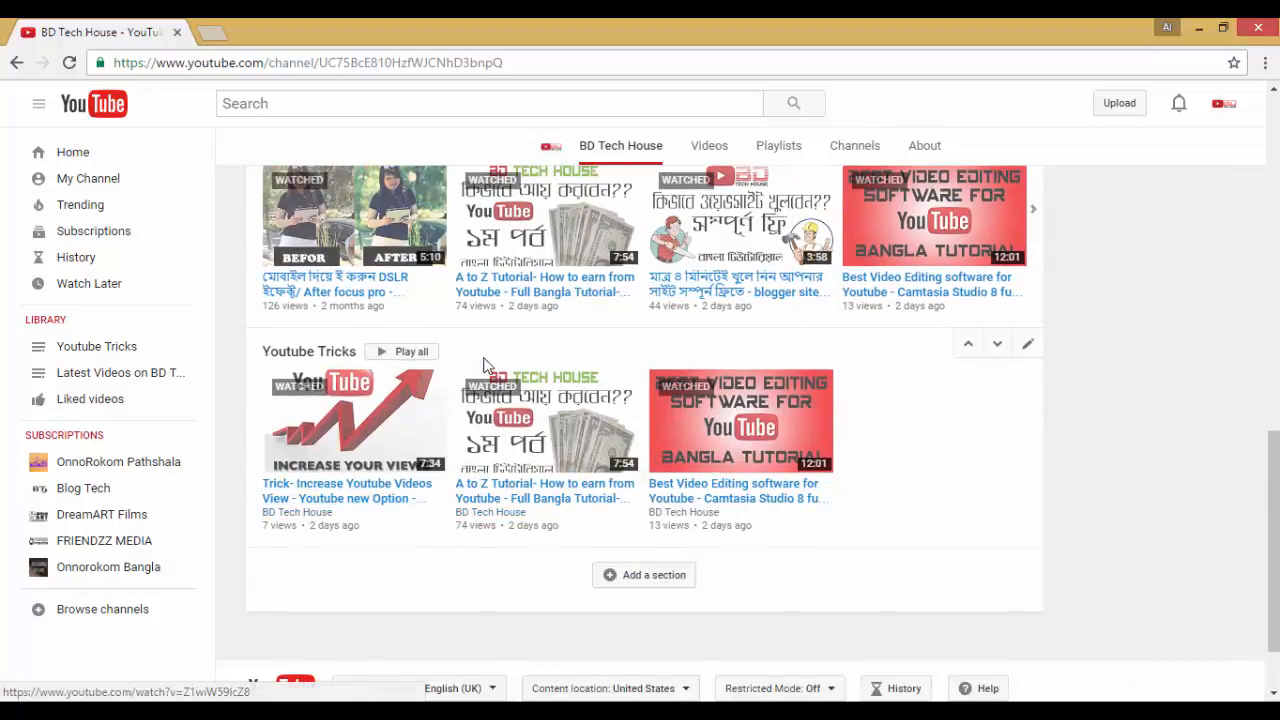
pyautogui.scroll(4, 486, 366)
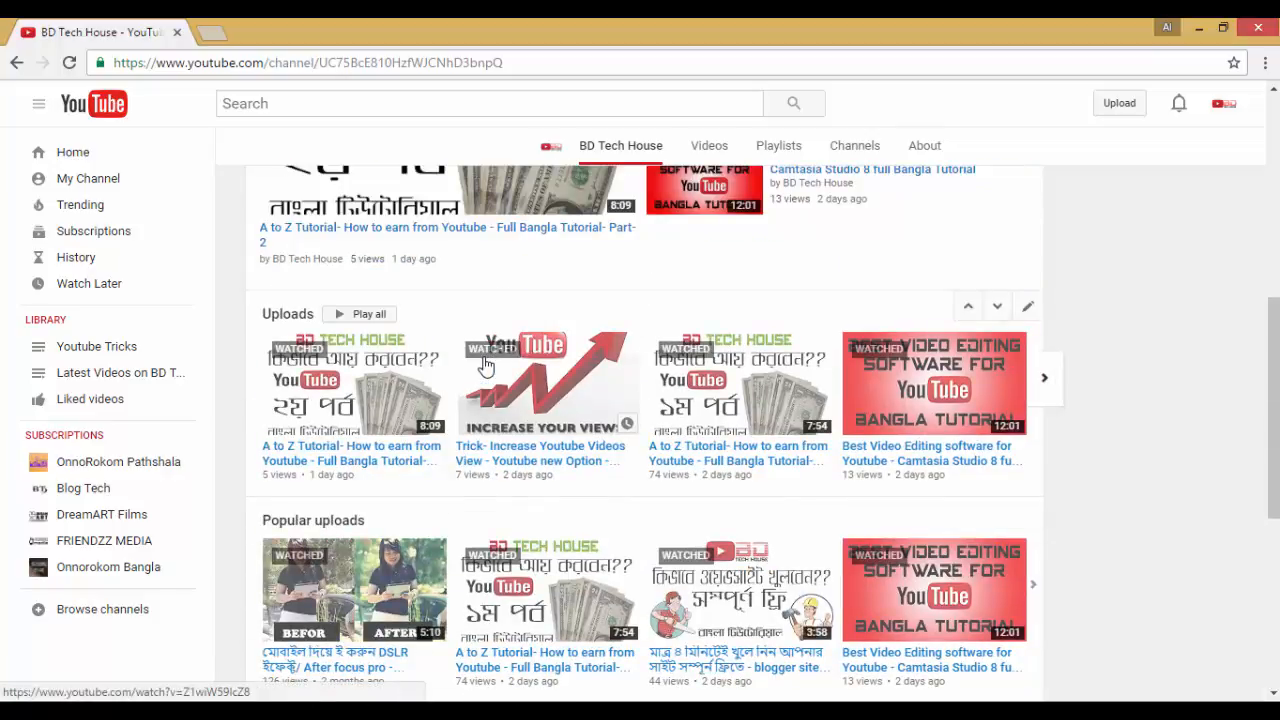
pyautogui.scroll(-3, 337, 378)
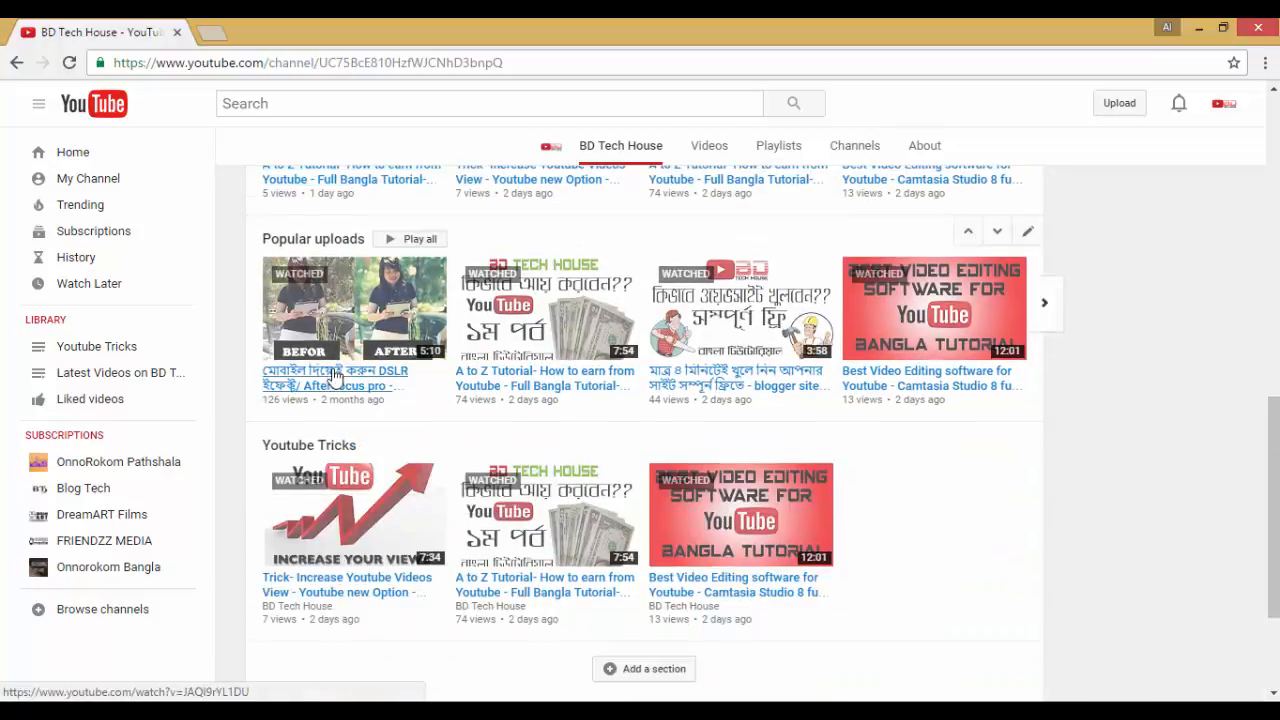
pyautogui.scroll(-2, 390, 442)
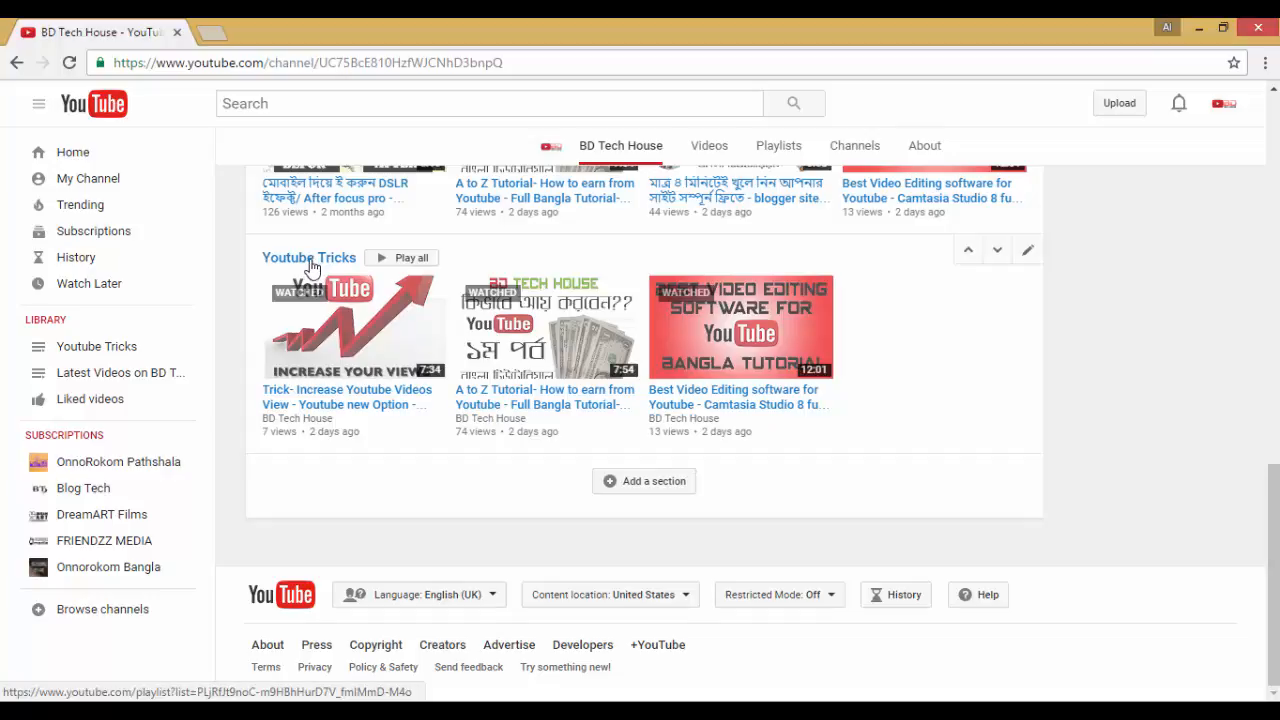
pyautogui.scroll(1, 320, 262)
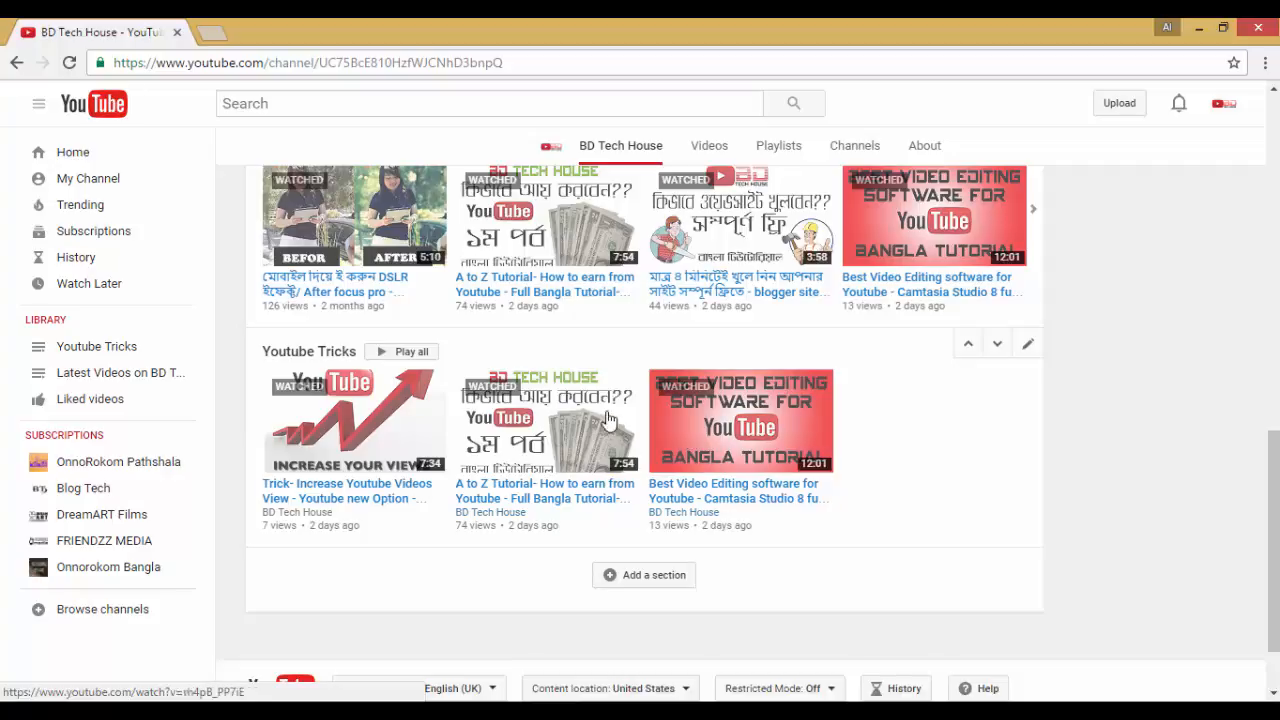
pyautogui.scroll(-2, 608, 420)
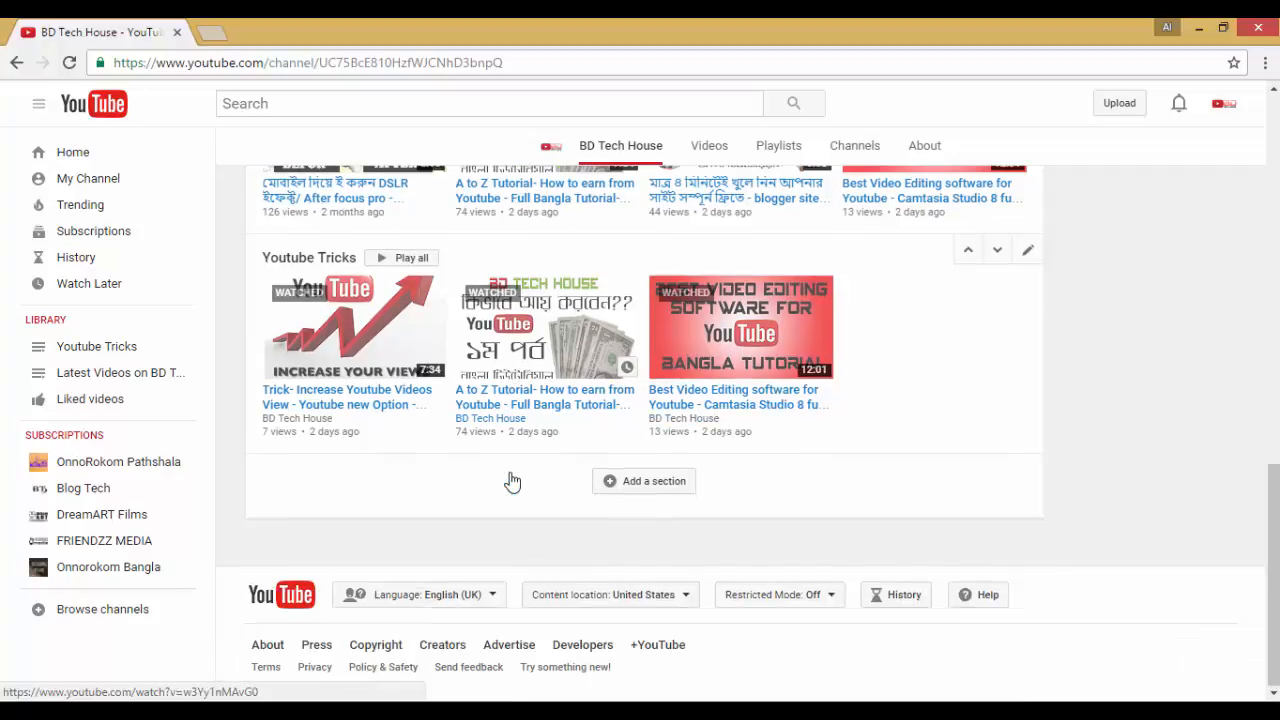
# Open the form for a new channel section and review its available content types and layout options
pyautogui.click(635, 485)
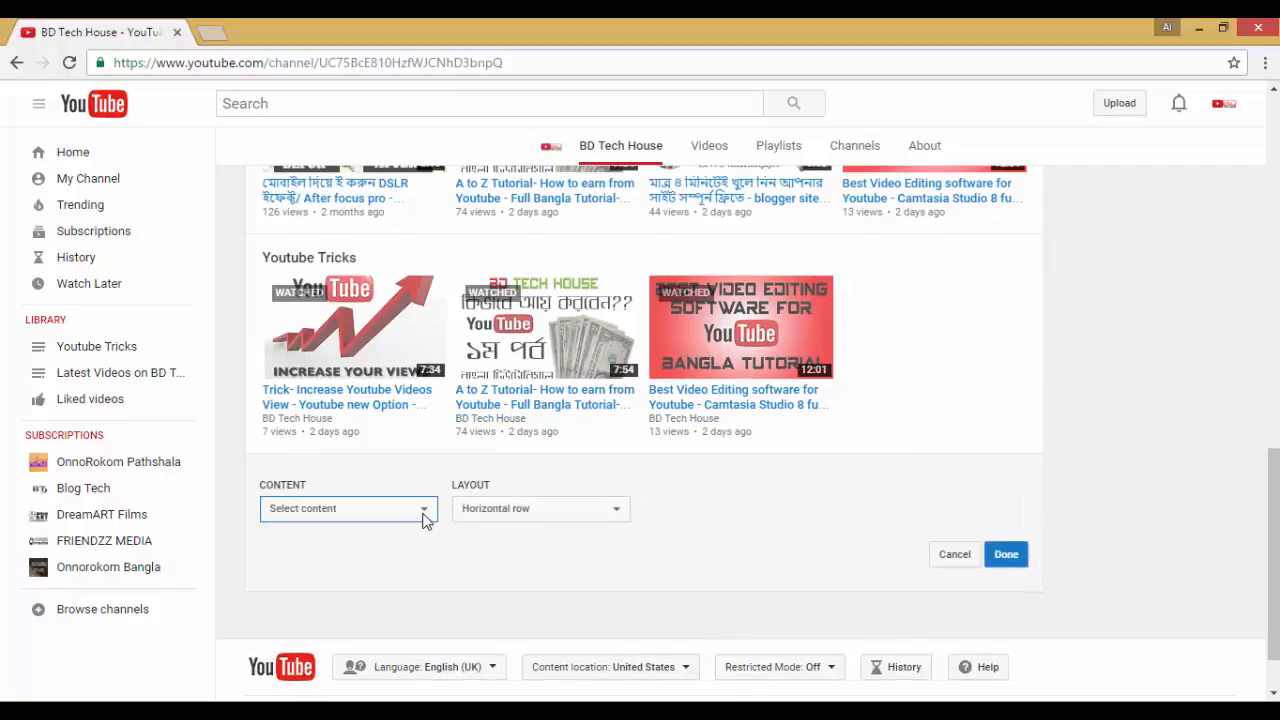
pyautogui.click(330, 510)
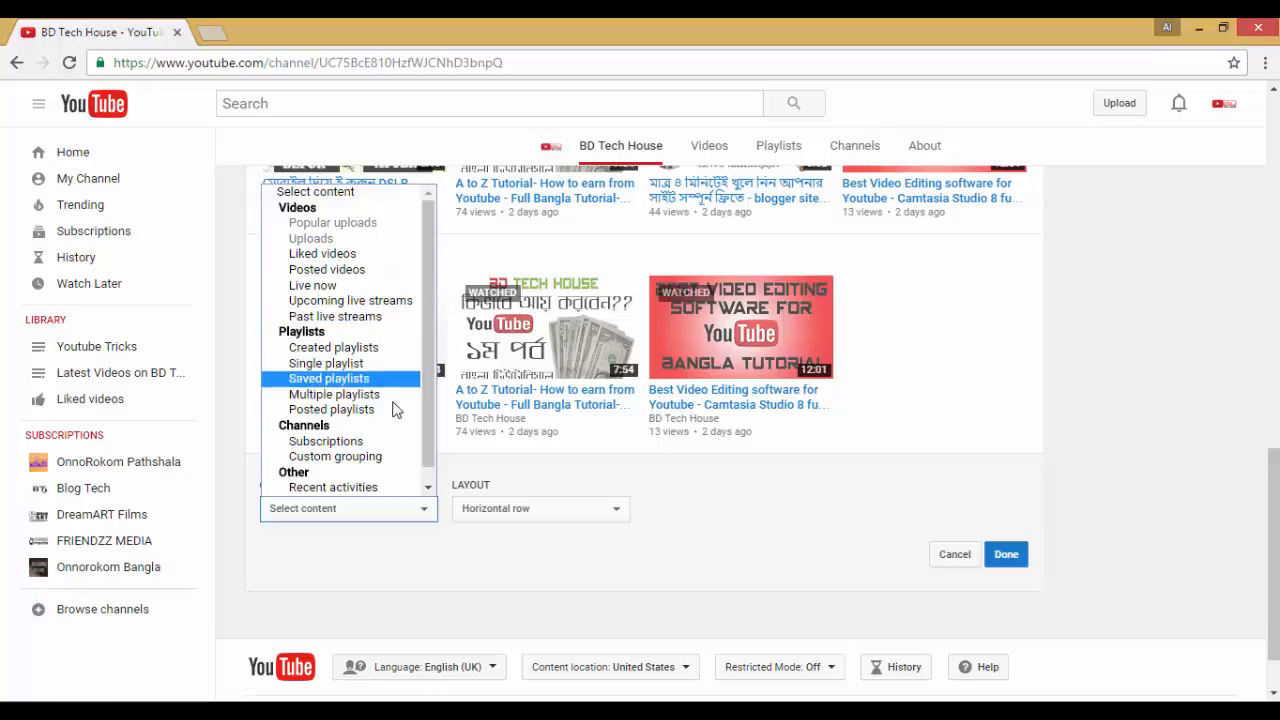
pyautogui.scroll(-1, 334, 412)
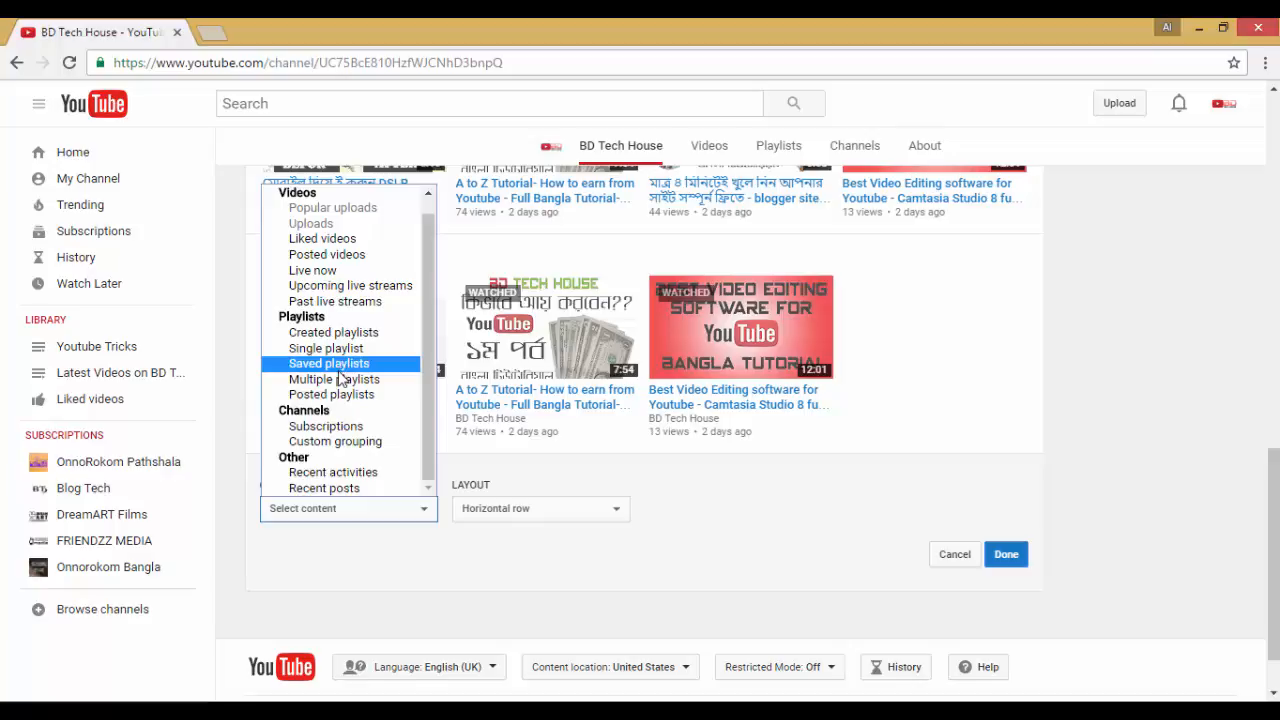
pyautogui.click(427, 531)
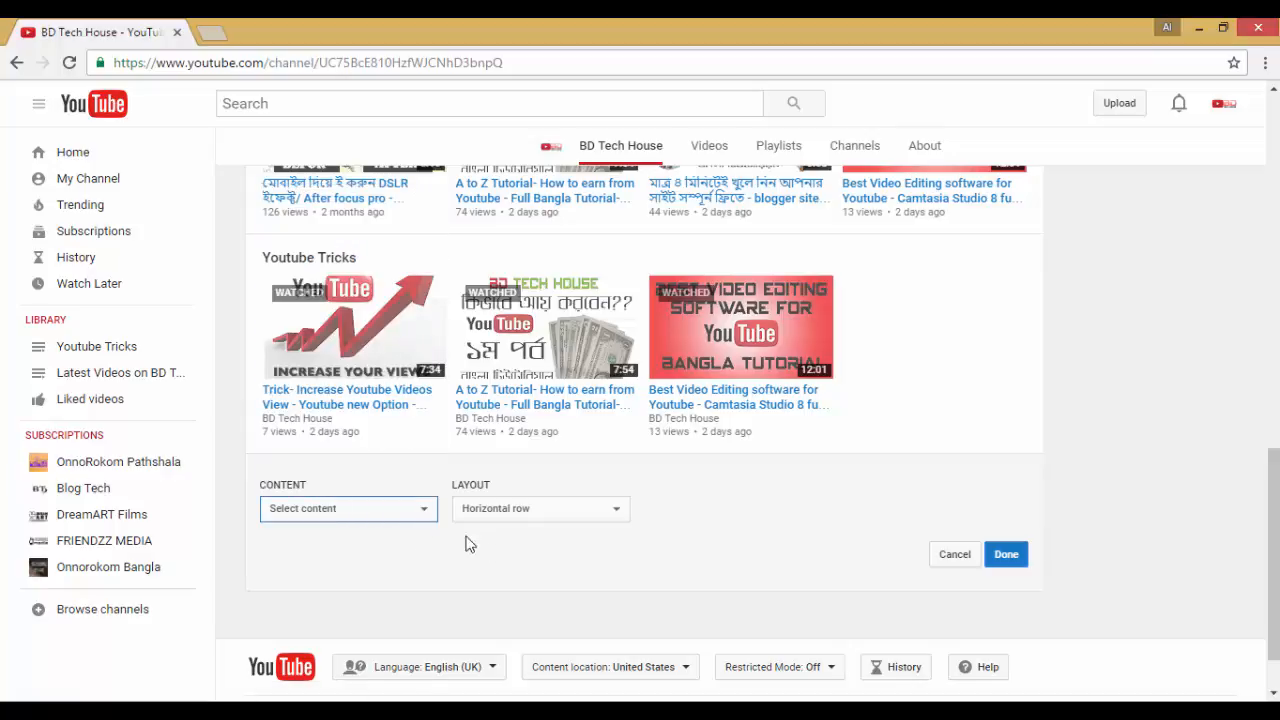
pyautogui.click(576, 512)
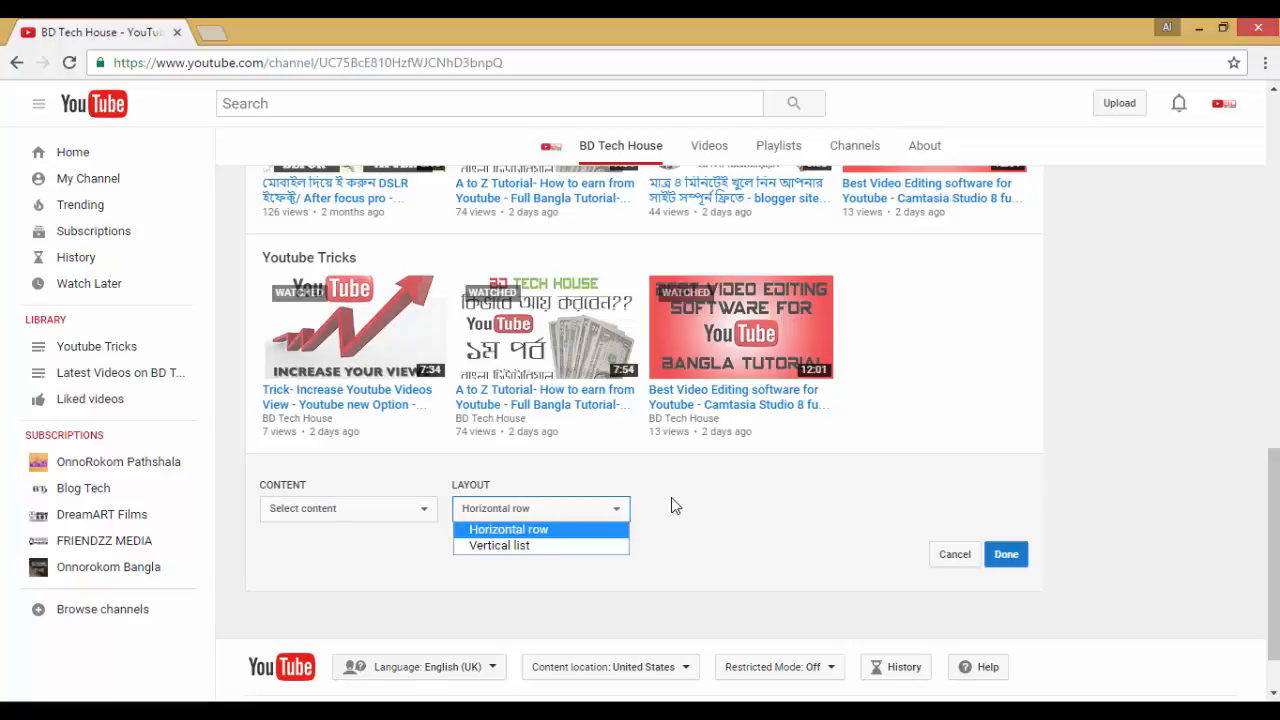
pyautogui.click(707, 510)
# Set the layout of the Youtube Tricks section to Vertical list, save it and check how its videos are arranged
pyautogui.scroll(1, 707, 510)
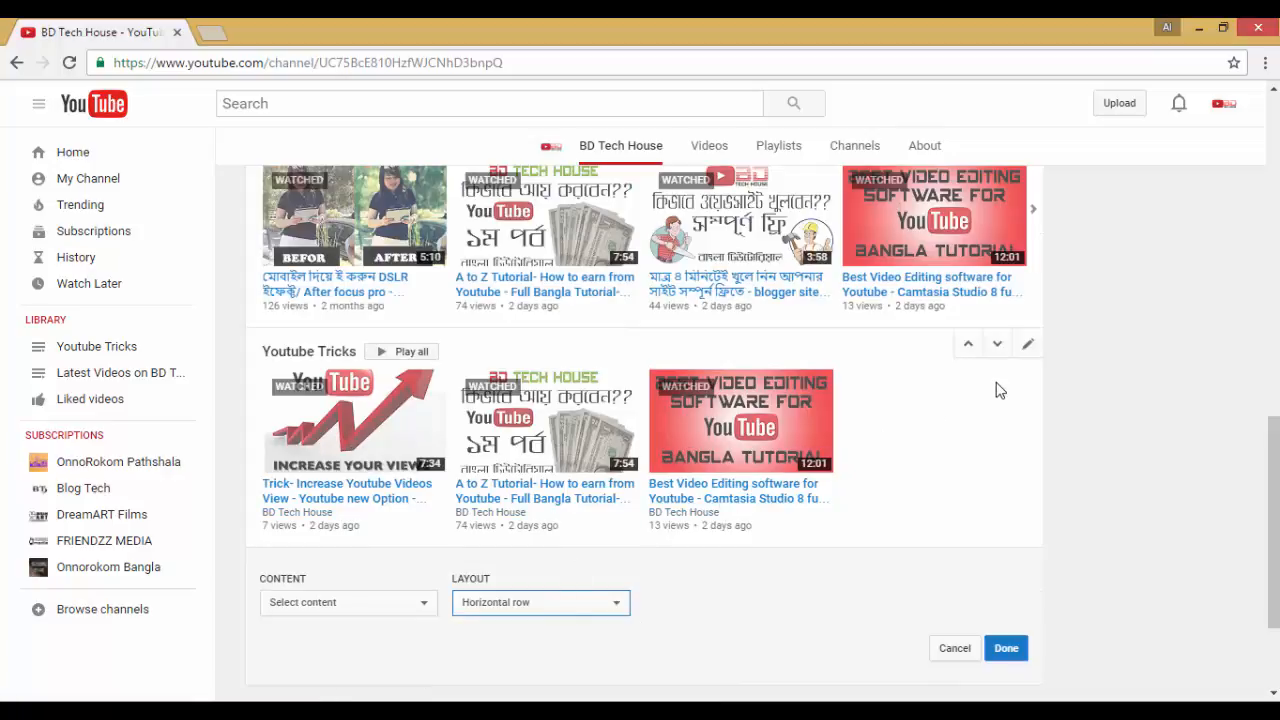
pyautogui.click(1031, 349)
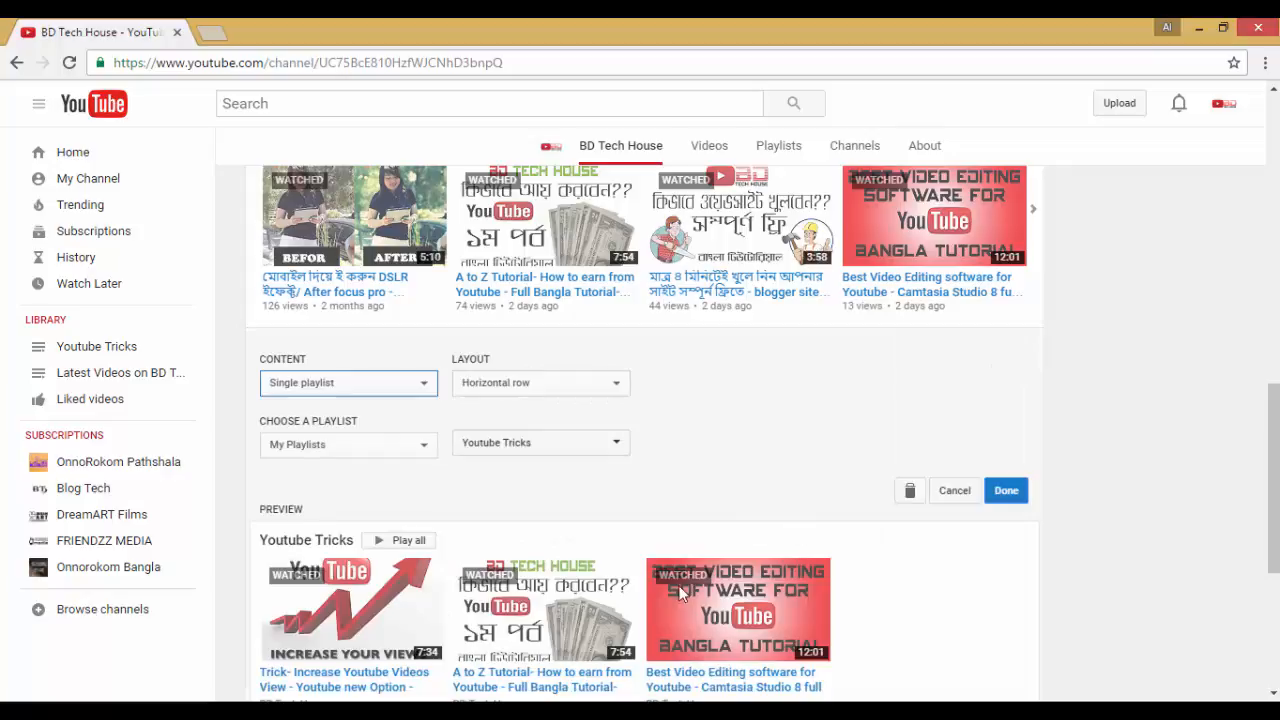
pyautogui.click(596, 388)
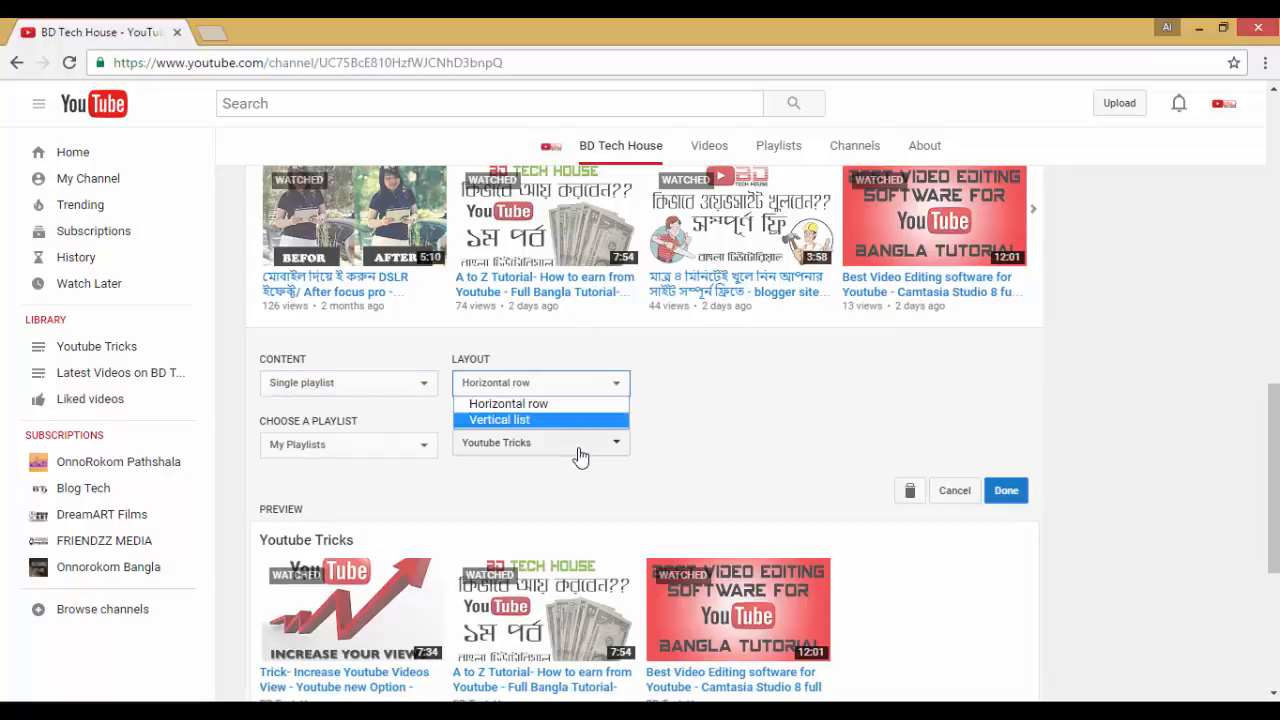
pyautogui.click(566, 420)
pyautogui.click(1006, 492)
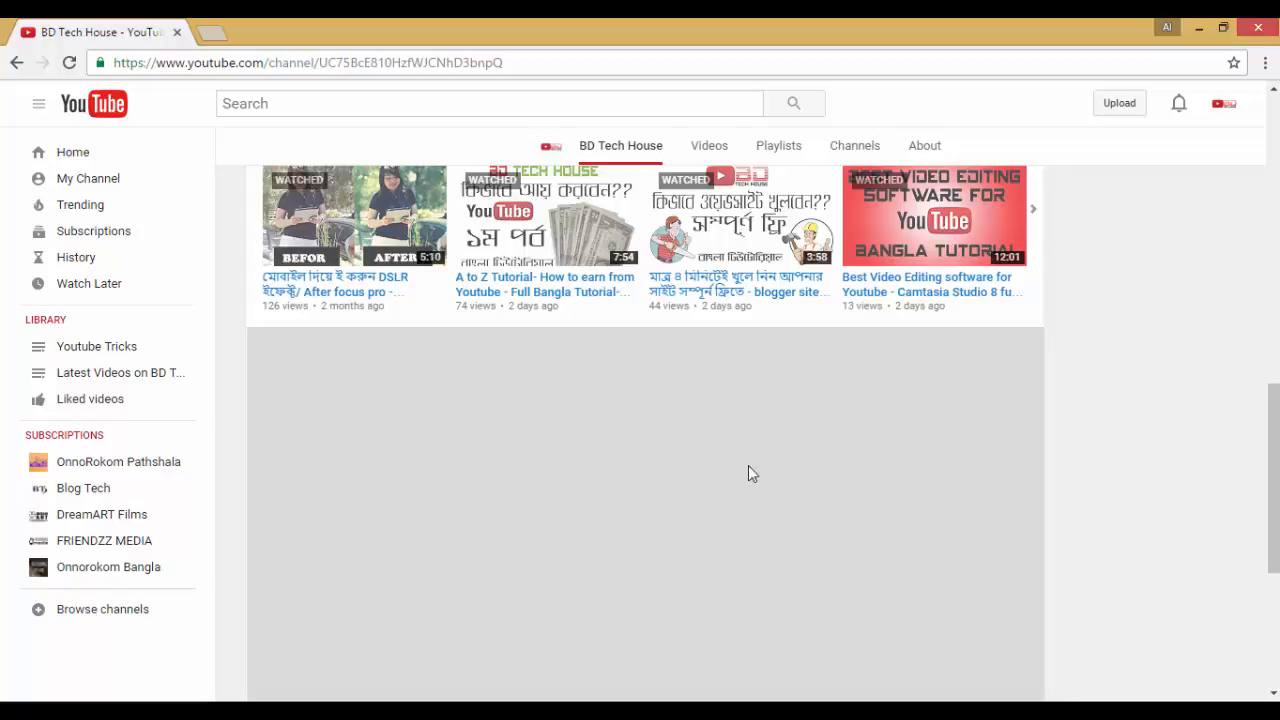
pyautogui.scroll(-2, 624, 402)
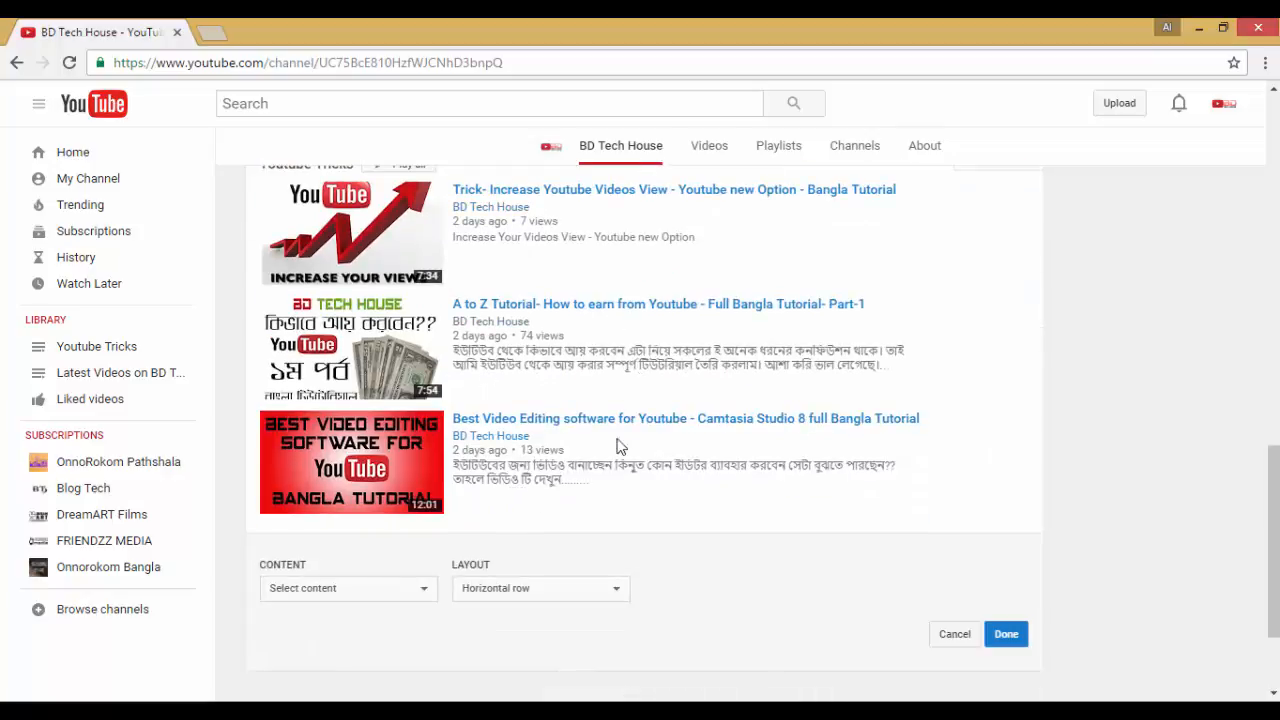
# Set the layout of the Youtube Tricks section to Horizontal row and save the section
pyautogui.scroll(2, 620, 446)
pyautogui.click(1028, 346)
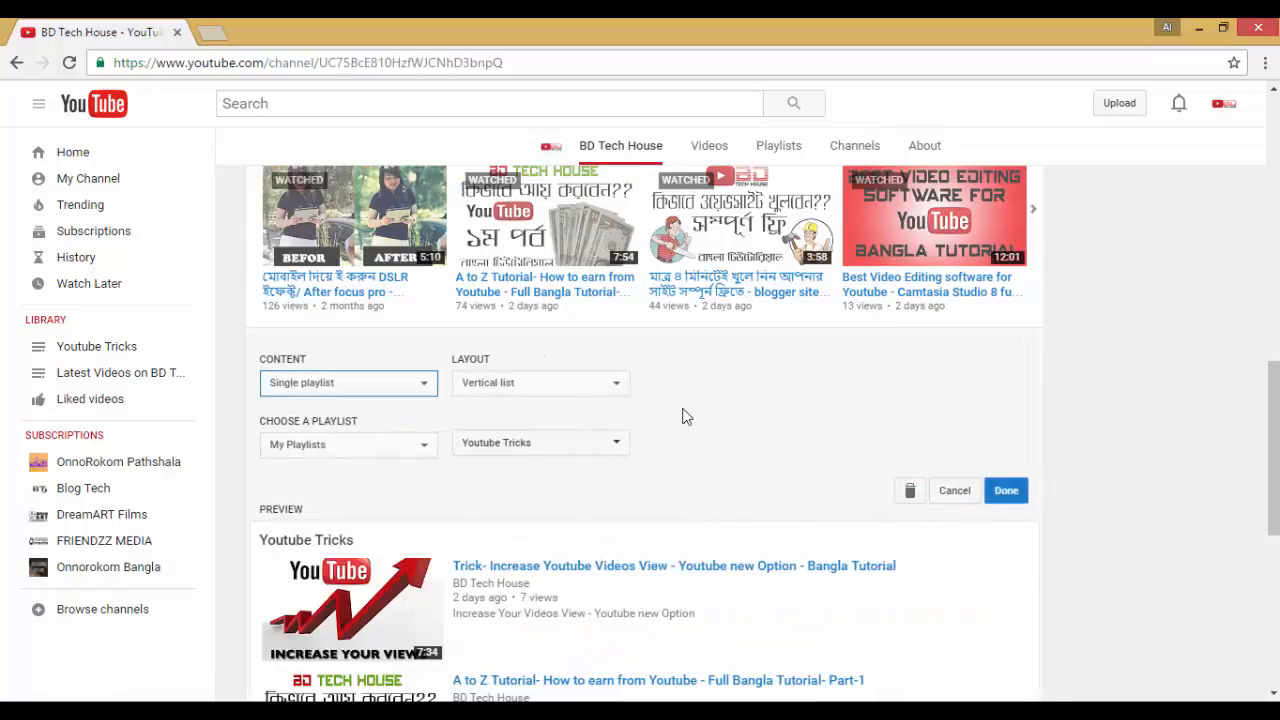
pyautogui.click(589, 390)
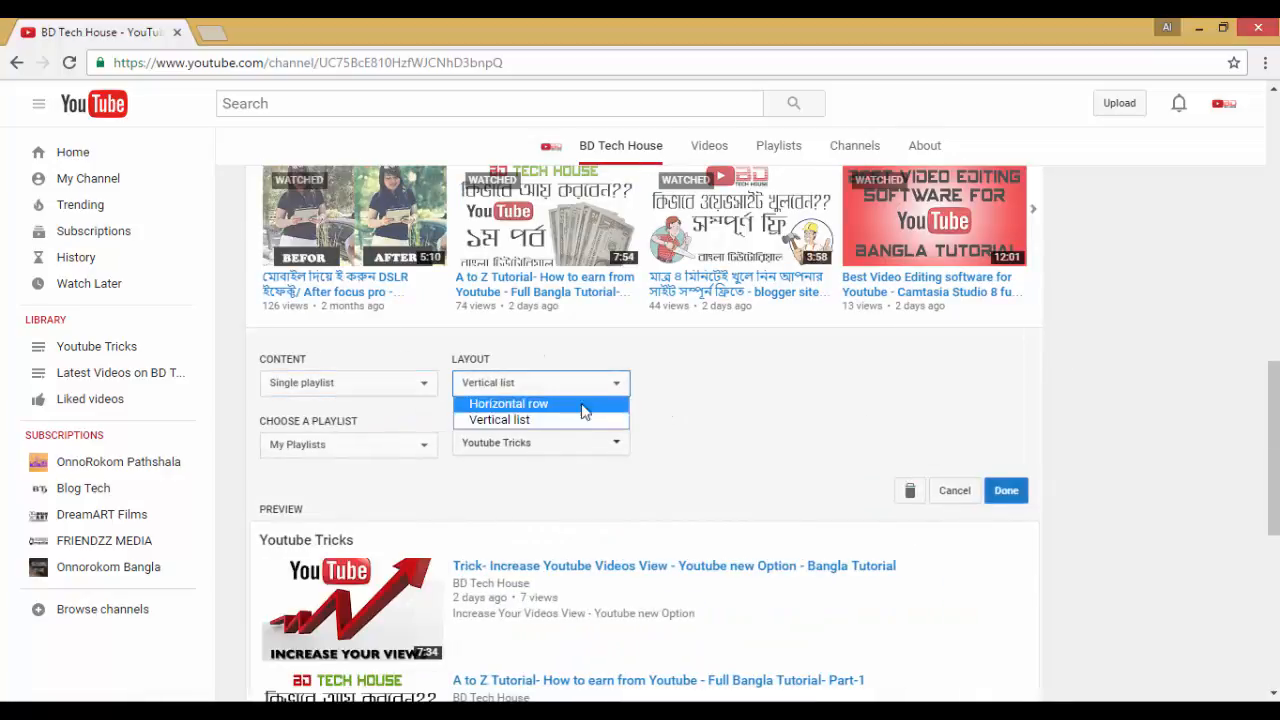
pyautogui.click(592, 405)
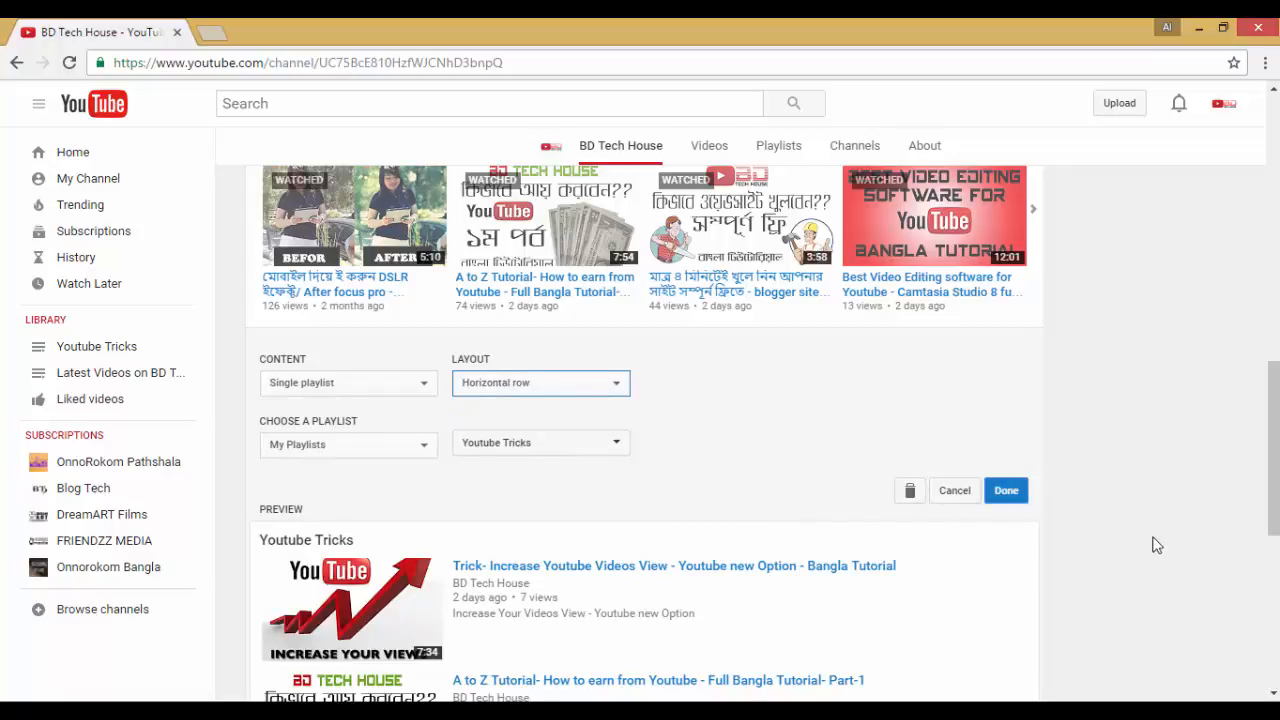
pyautogui.click(1006, 490)
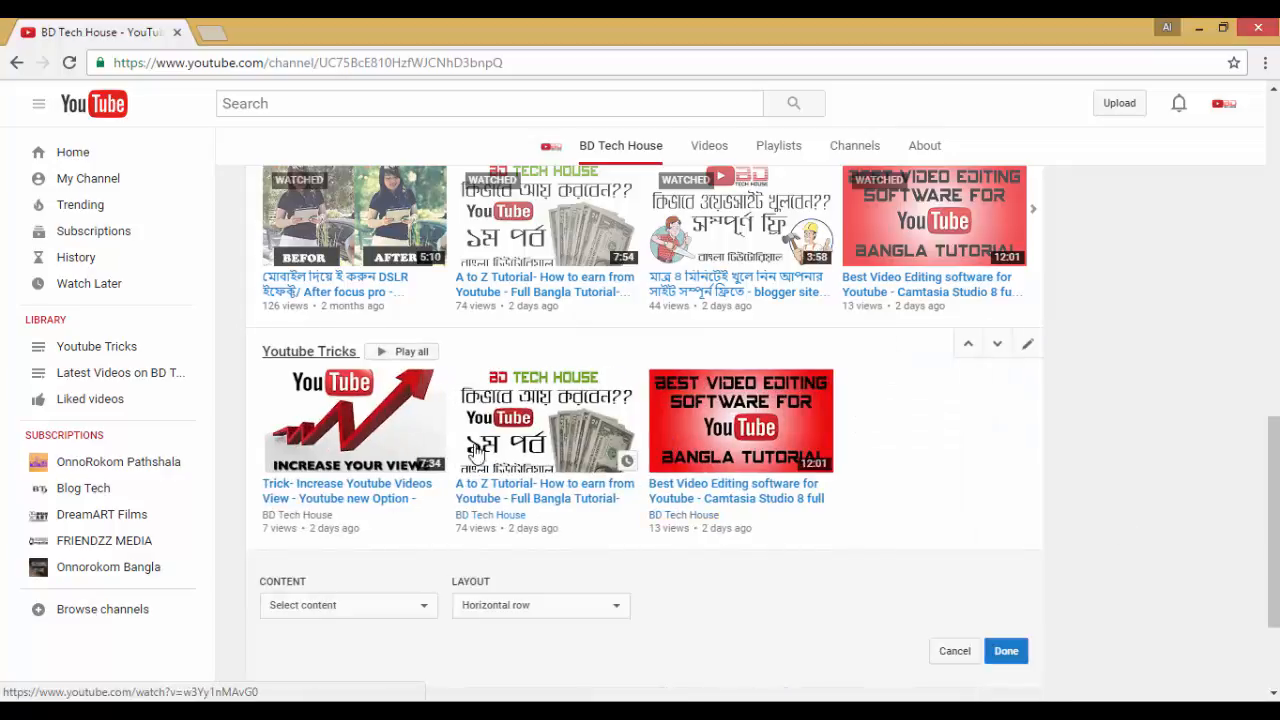
# Review the channel home page as returning subscribers see it, from the playlist section up to What to watch next
pyautogui.scroll(3, 540, 443)
pyautogui.scroll(-1, 591, 495)
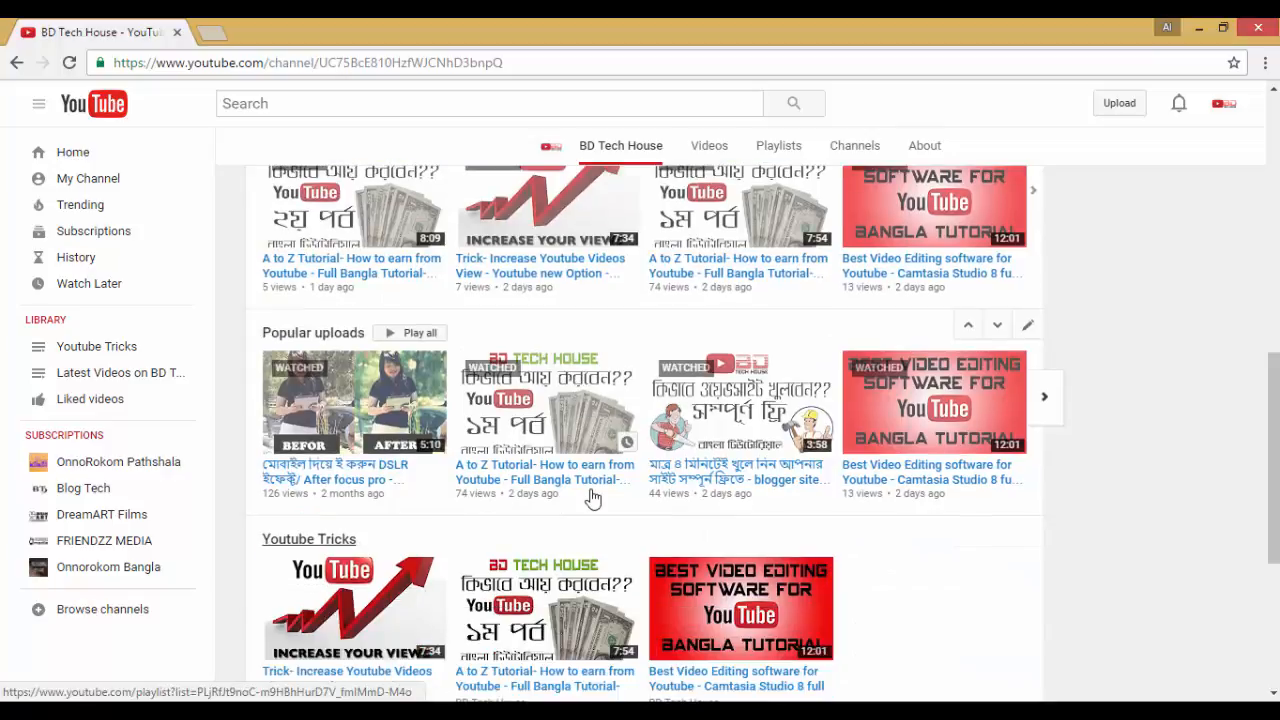
pyautogui.scroll(-2, 600, 495)
pyautogui.scroll(7, 502, 449)
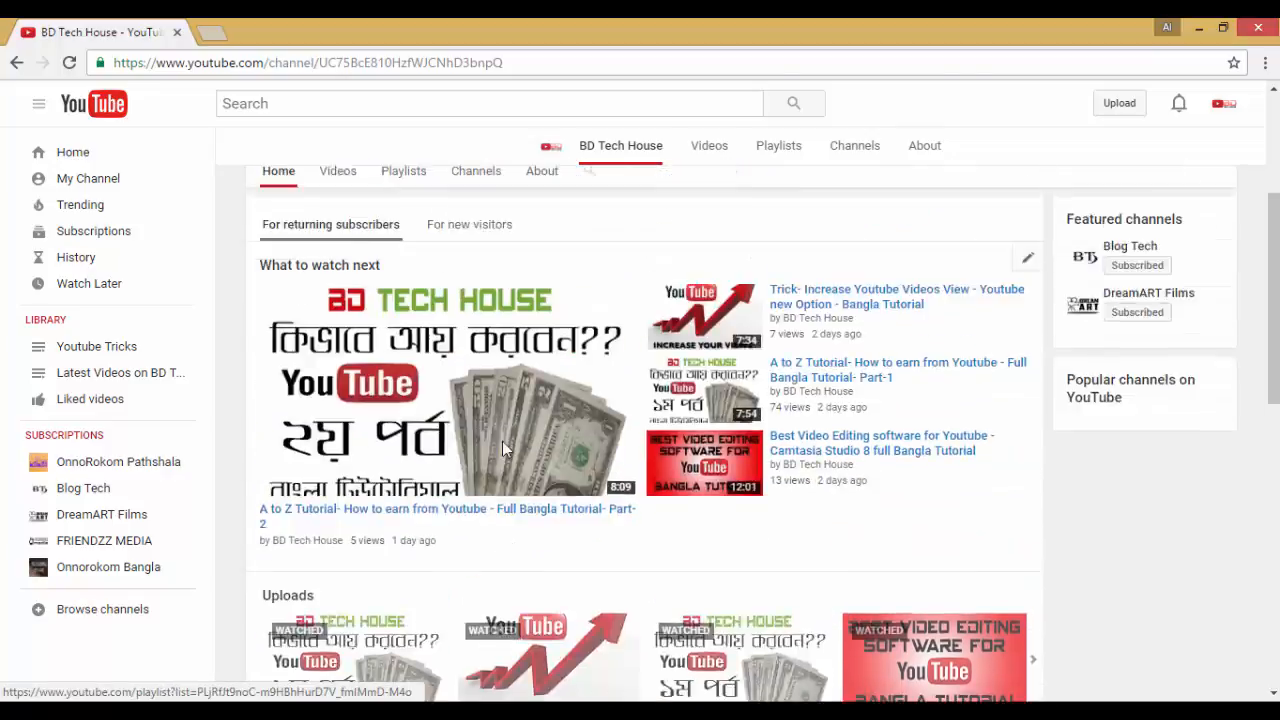
pyautogui.scroll(3, 502, 445)
pyautogui.scroll(-1, 590, 463)
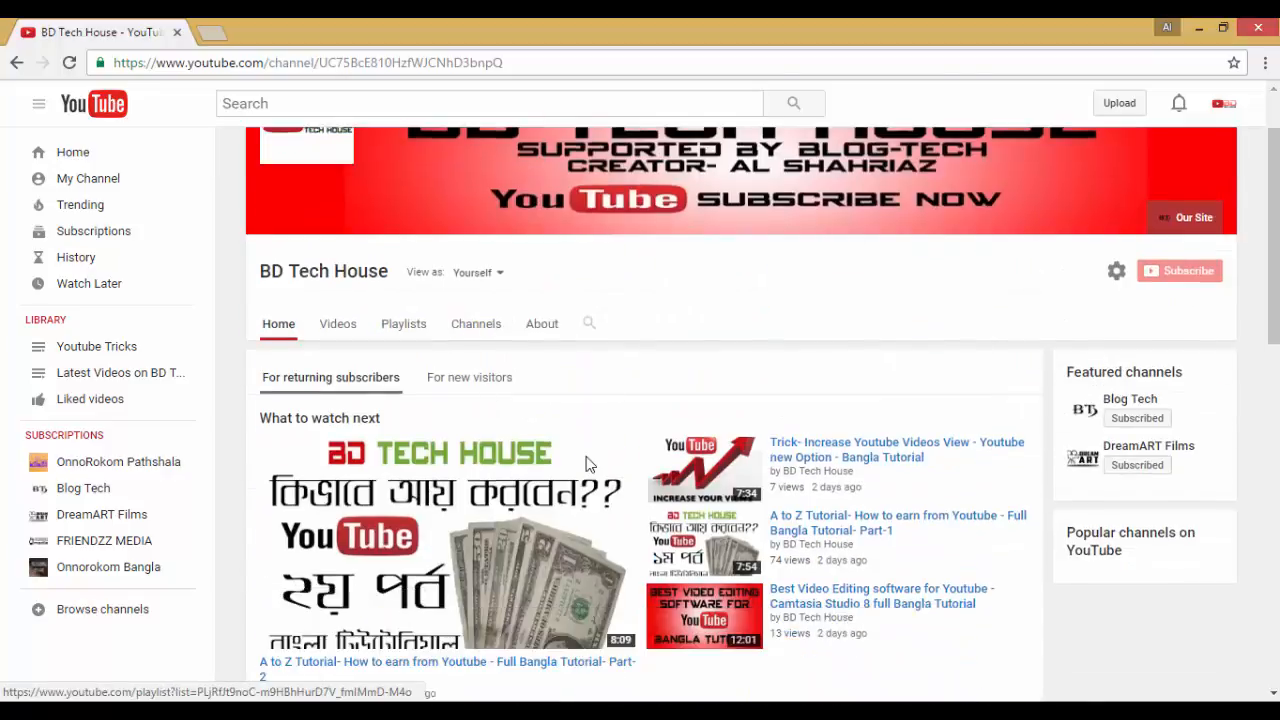
pyautogui.scroll(-1, 588, 463)
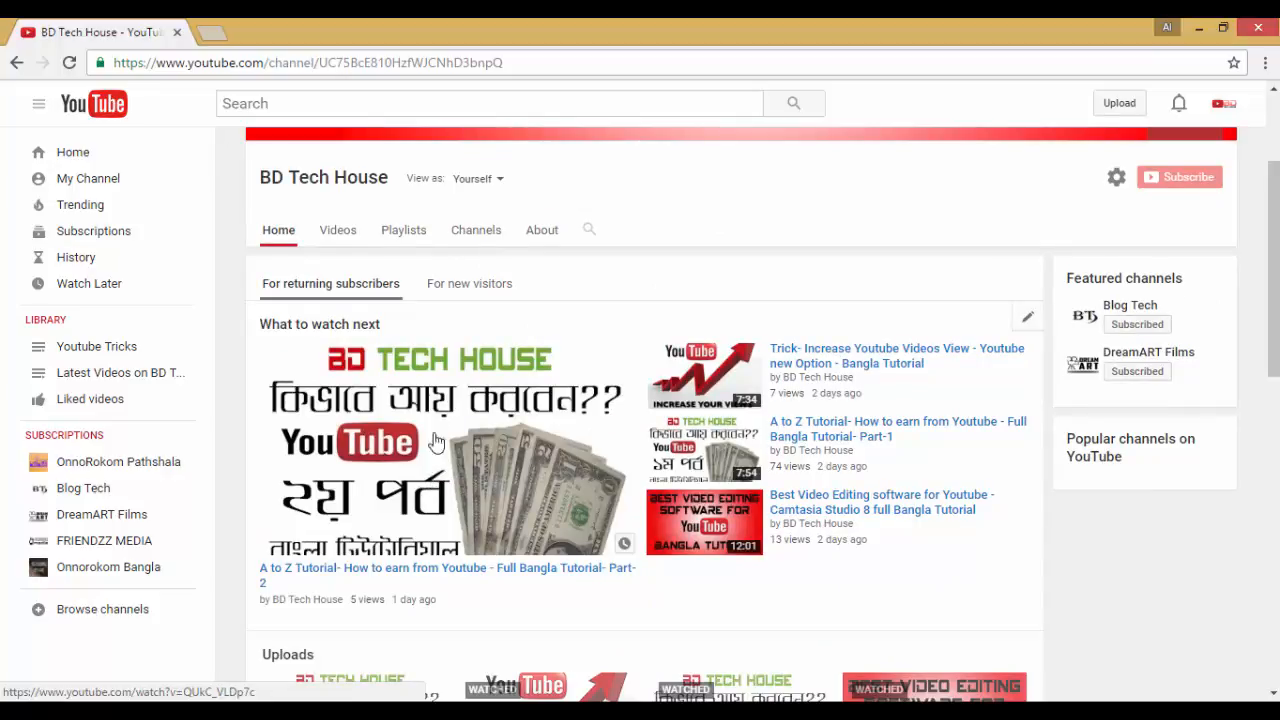
# Switch the channel home page to the new-visitors view and examine its trailer video, header and sections below
pyautogui.click(461, 286)
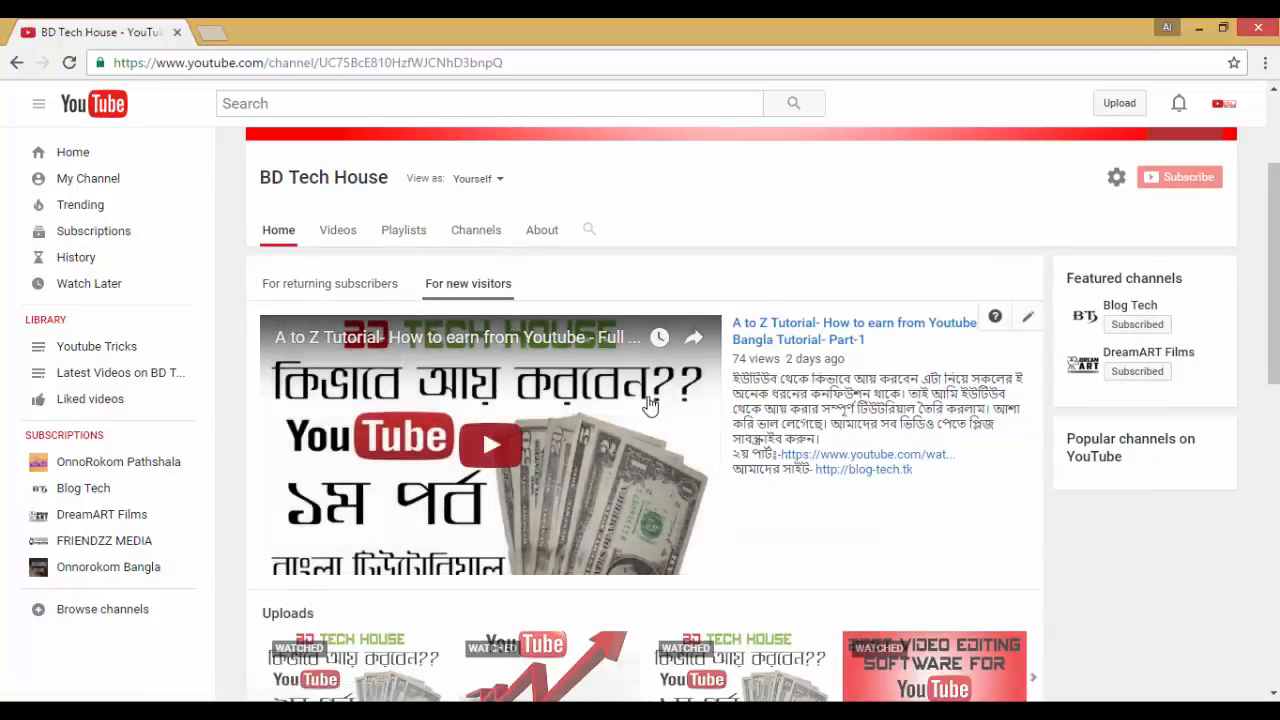
pyautogui.scroll(-1, 500, 375)
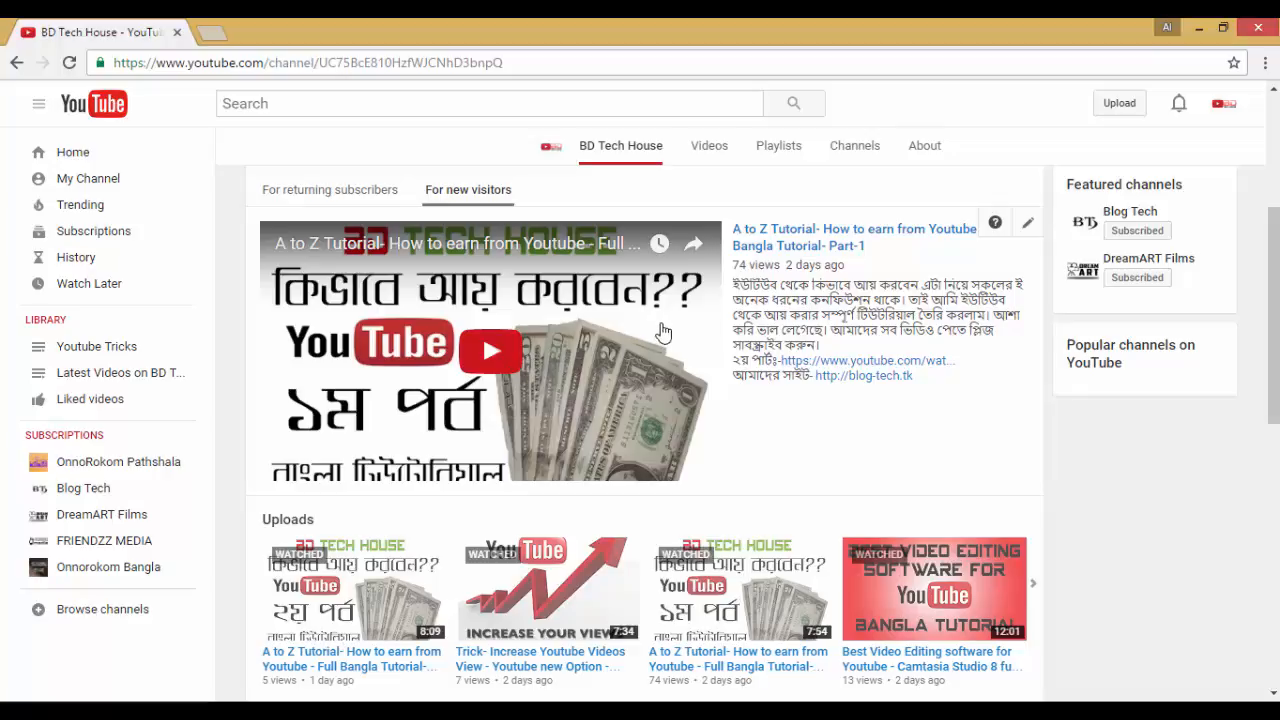
pyautogui.scroll(-3, 490, 382)
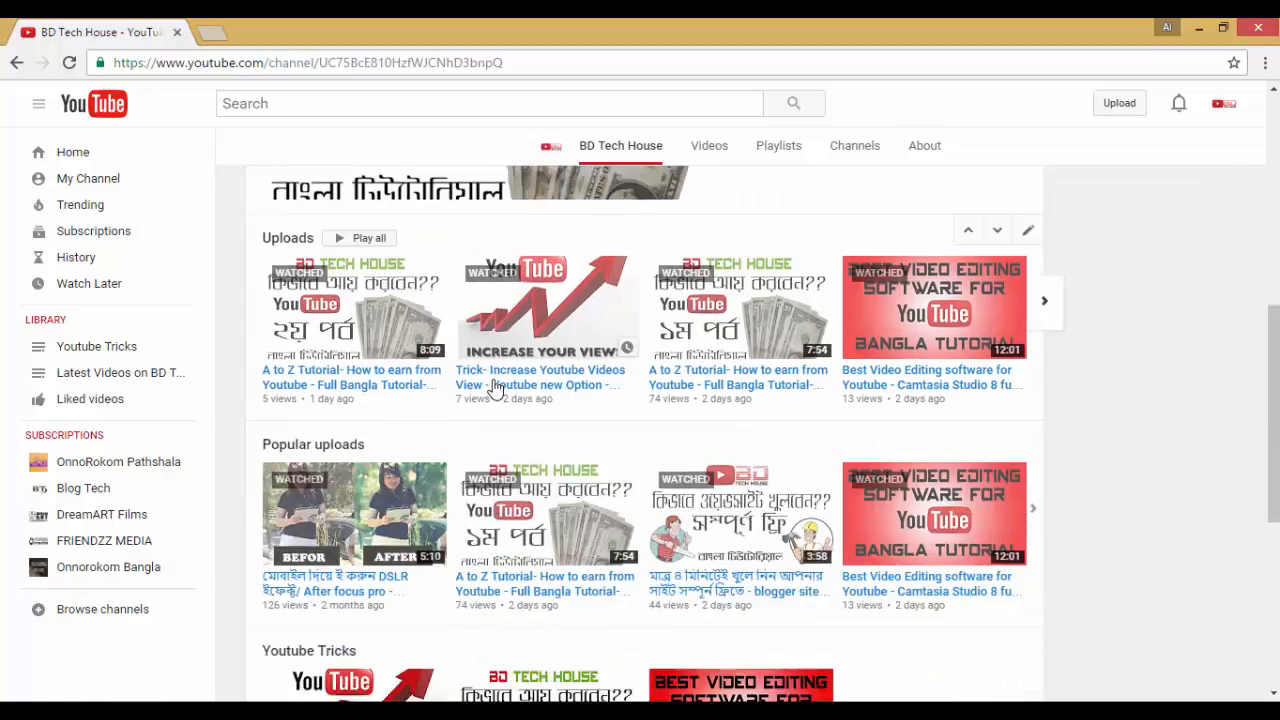
pyautogui.scroll(3, 492, 385)
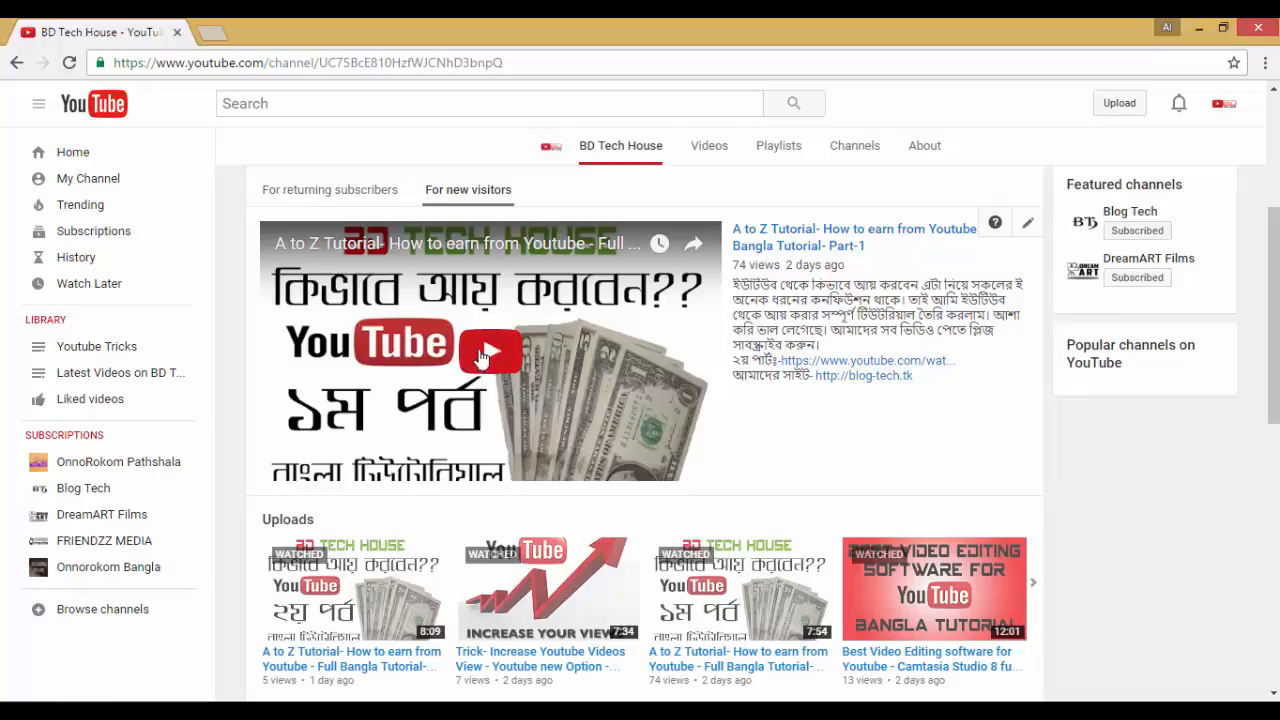
pyautogui.scroll(1, 485, 362)
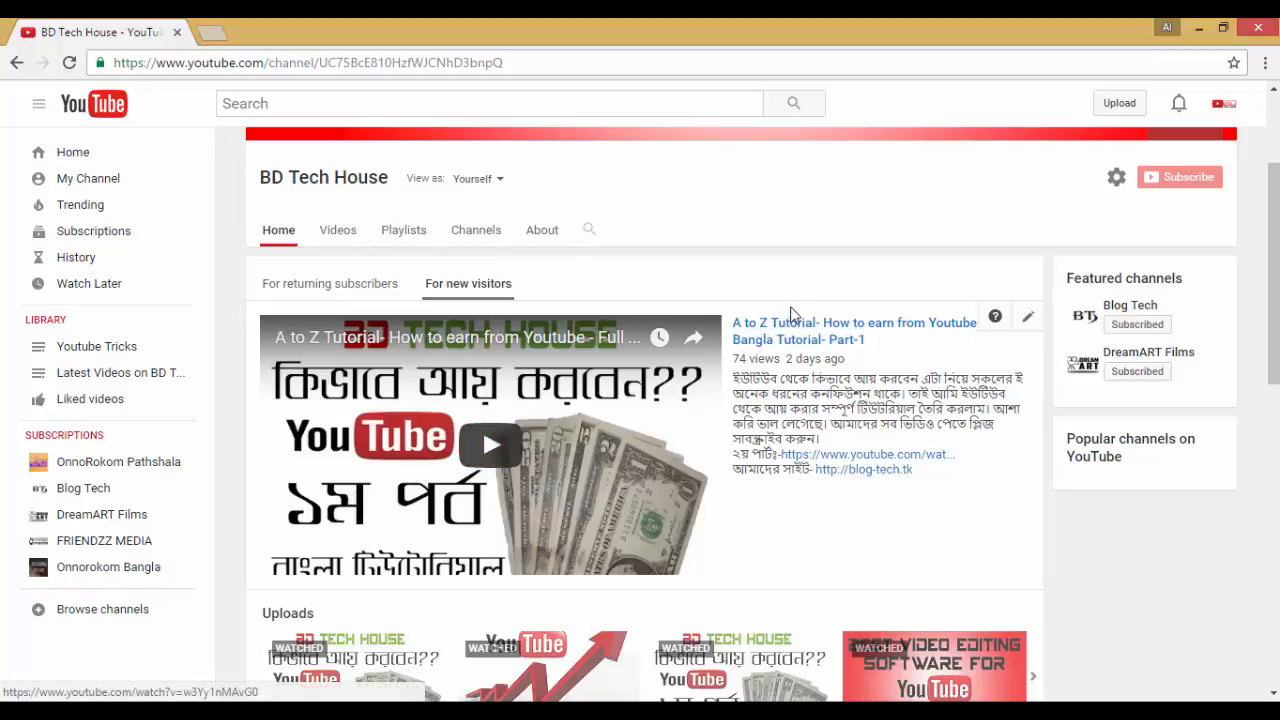
pyautogui.scroll(2, 777, 294)
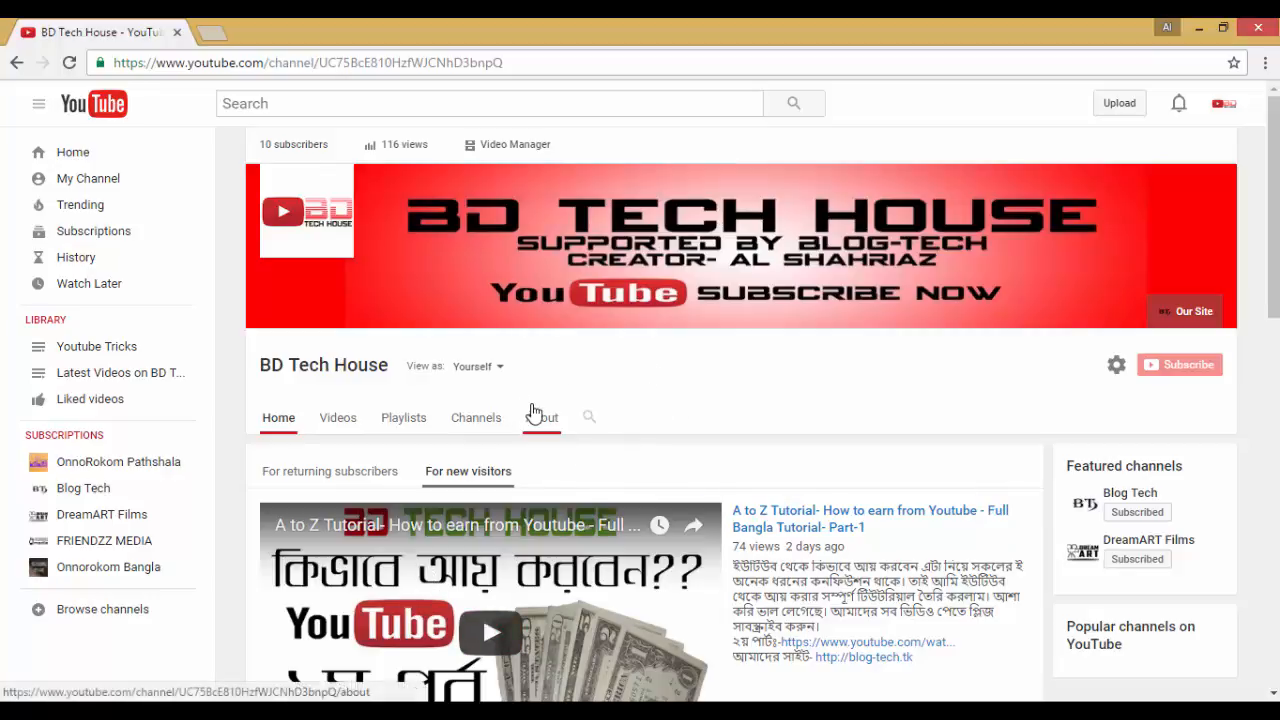
pyautogui.scroll(-10, 736, 352)
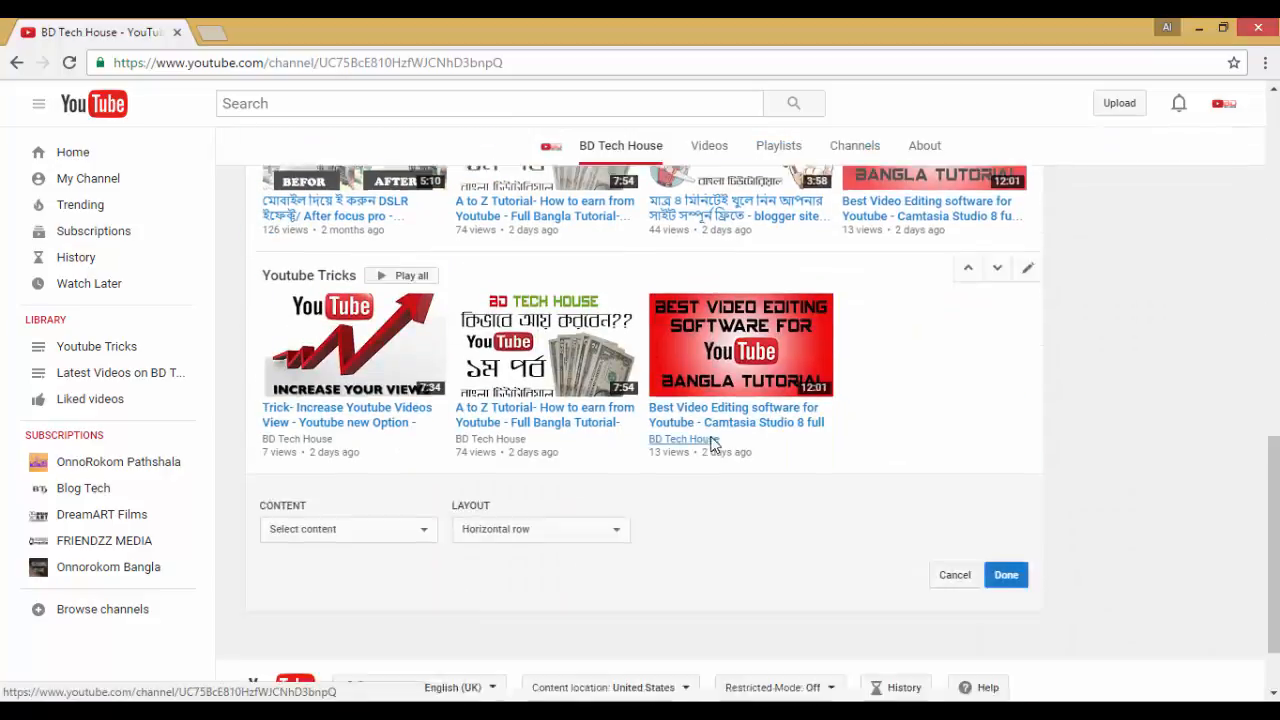
# Return to the channel's header and view the featured channels on its Channels page
pyautogui.scroll(6, 616, 436)
pyautogui.scroll(4, 616, 432)
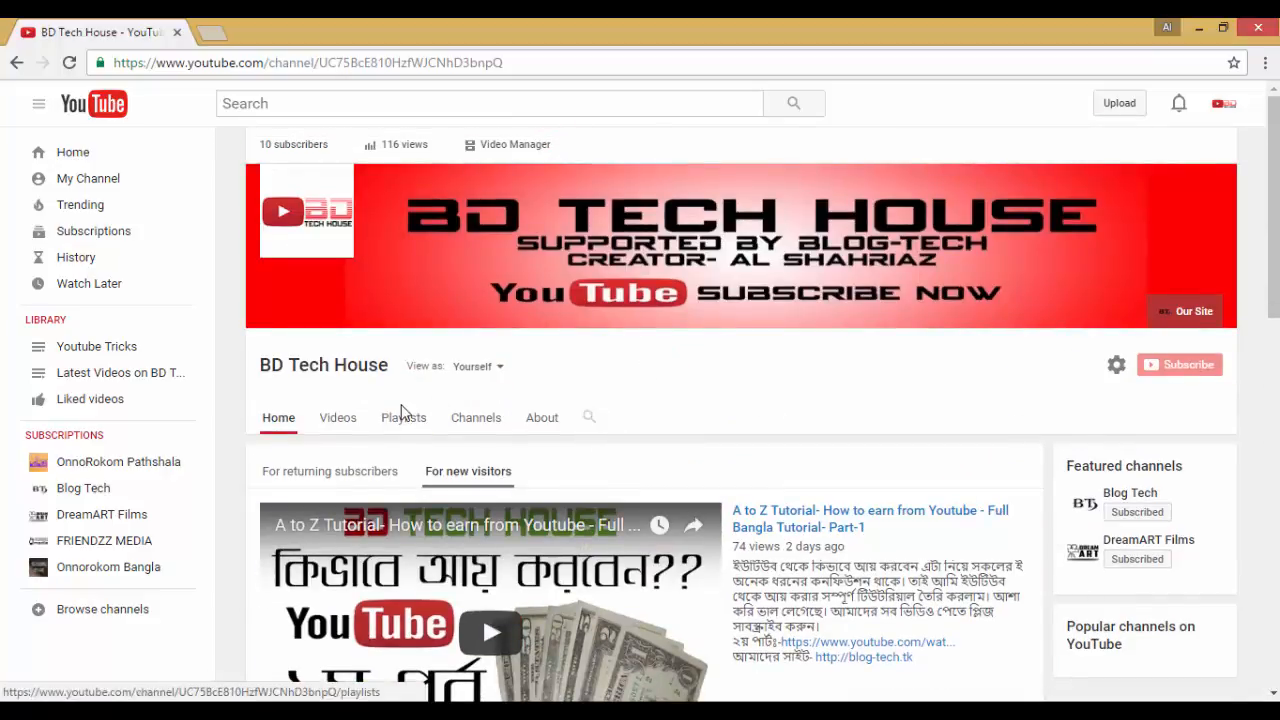
pyautogui.click(481, 424)
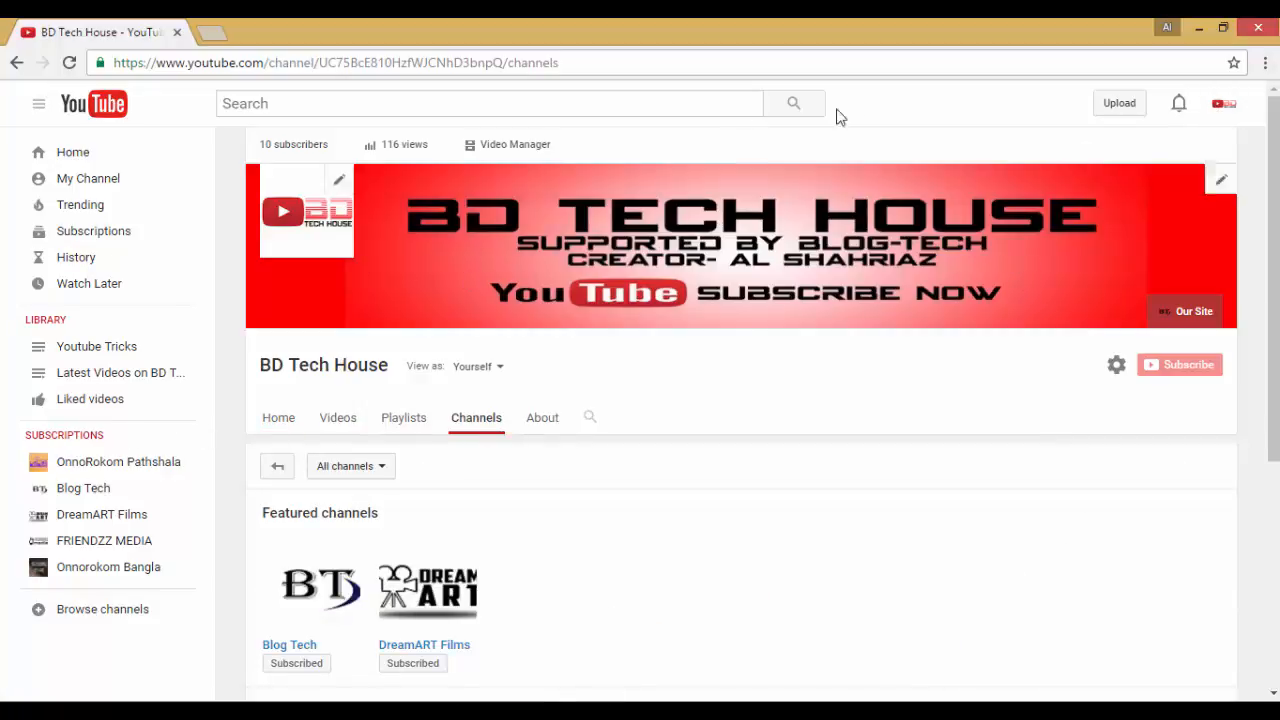
# Open the channel's Advanced settings in Creator Studio
pyautogui.click(1222, 110)
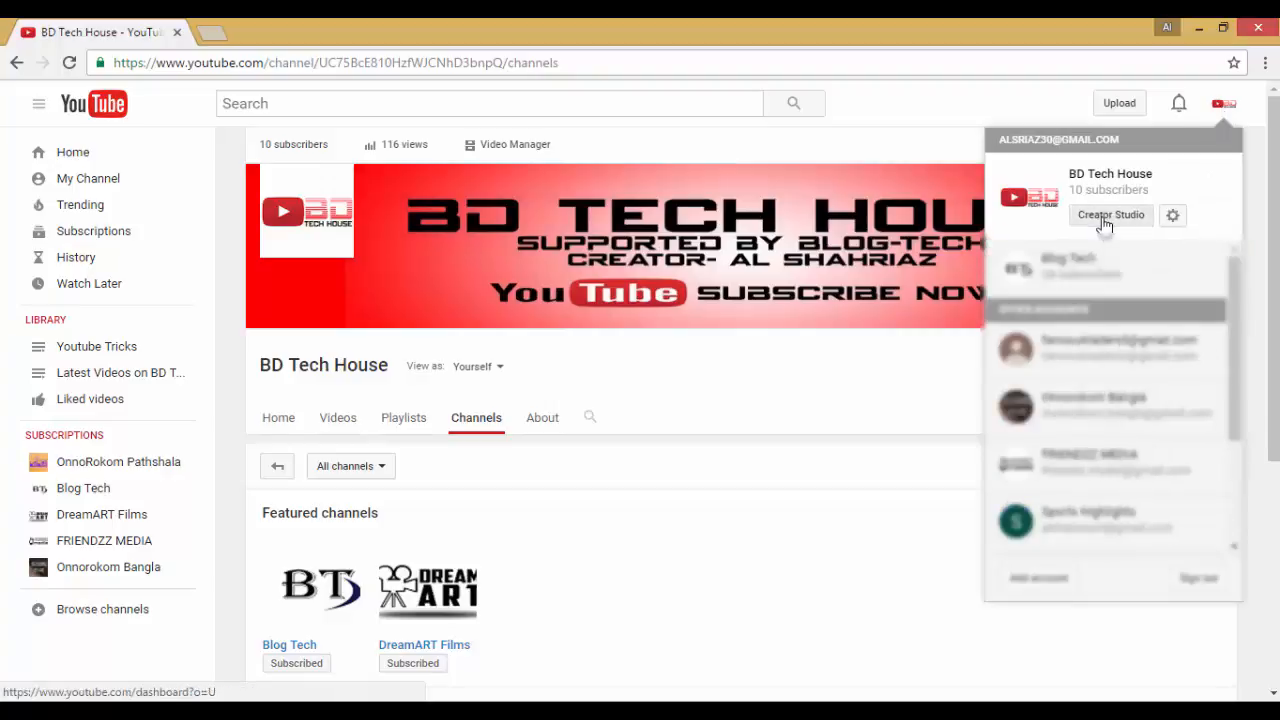
pyautogui.click(1101, 222)
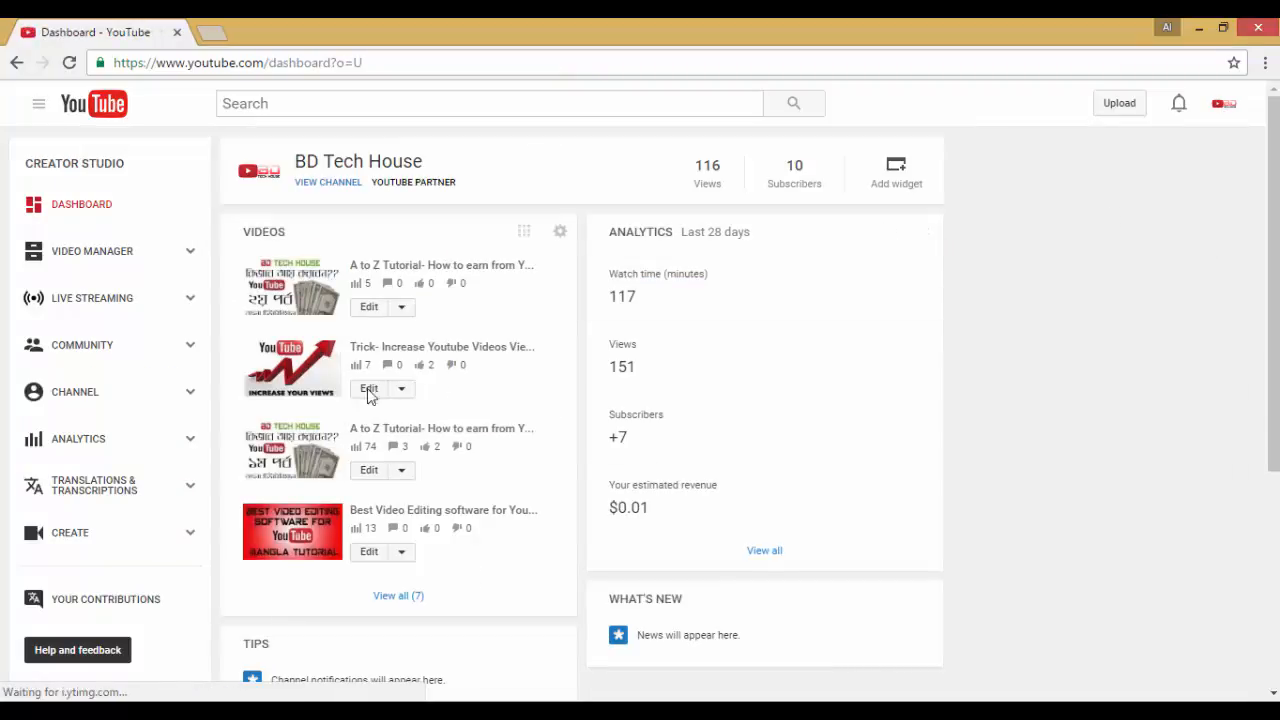
pyautogui.click(160, 406)
pyautogui.scroll(-1, 163, 405)
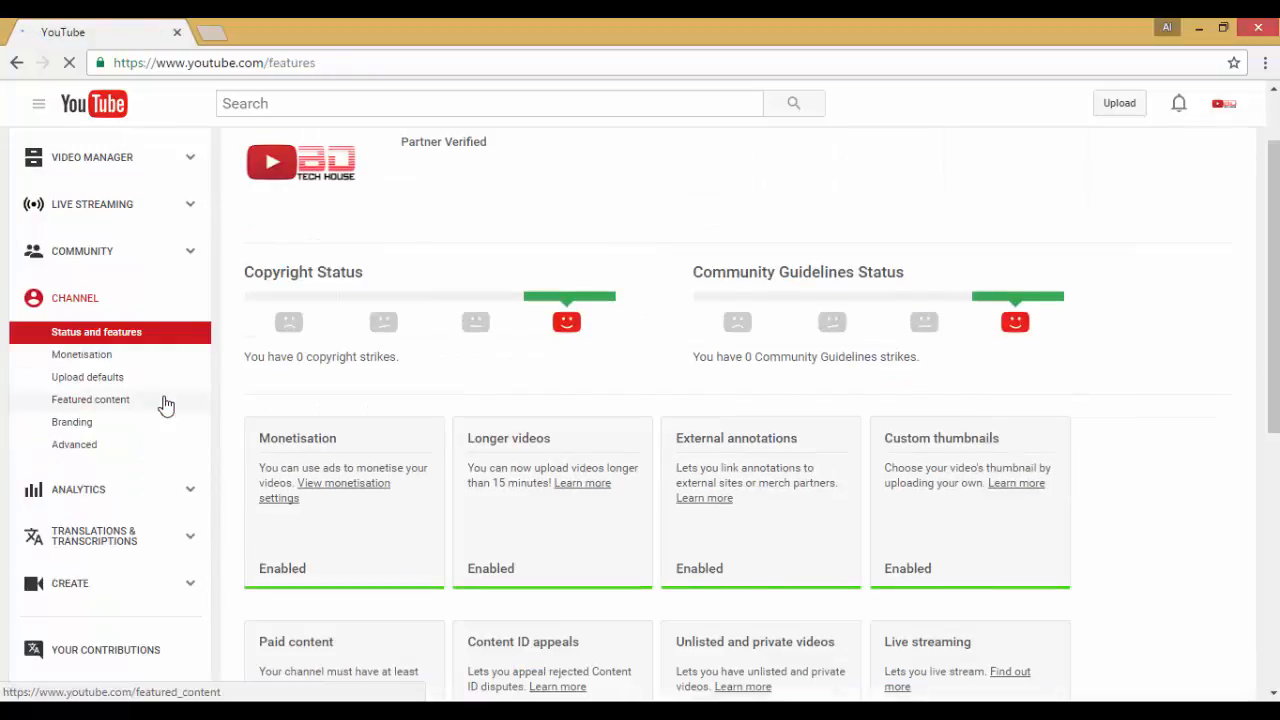
pyautogui.click(86, 446)
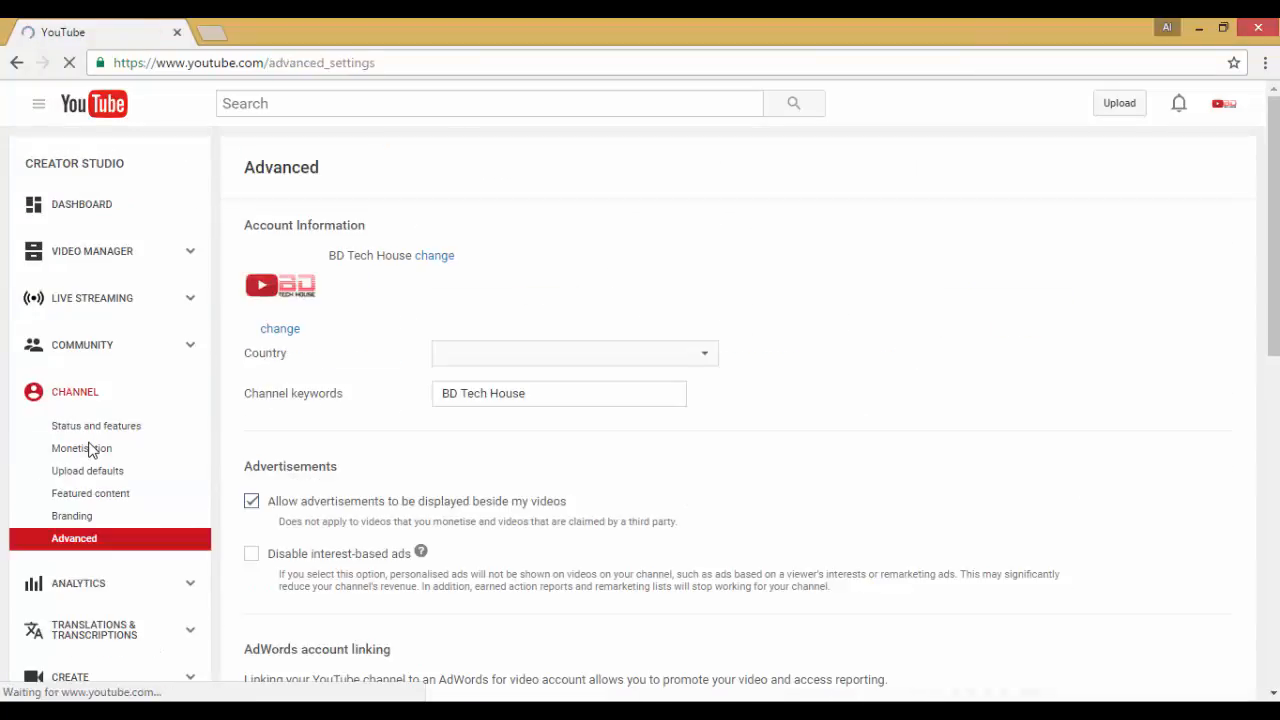
# Examine the Advanced settings, from account information and advertisements to associated website, channel recommendations, subscriber counts and Google Analytics tracking
pyautogui.scroll(-8, 354, 362)
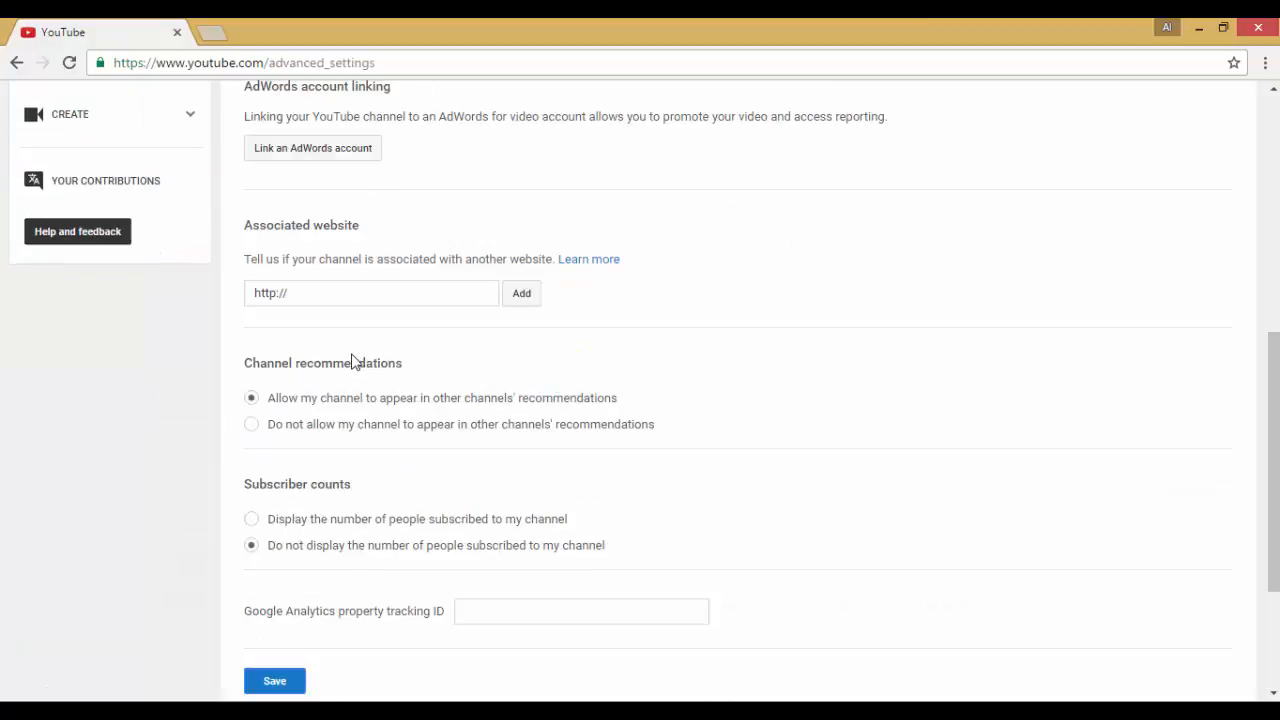
pyautogui.scroll(3, 354, 362)
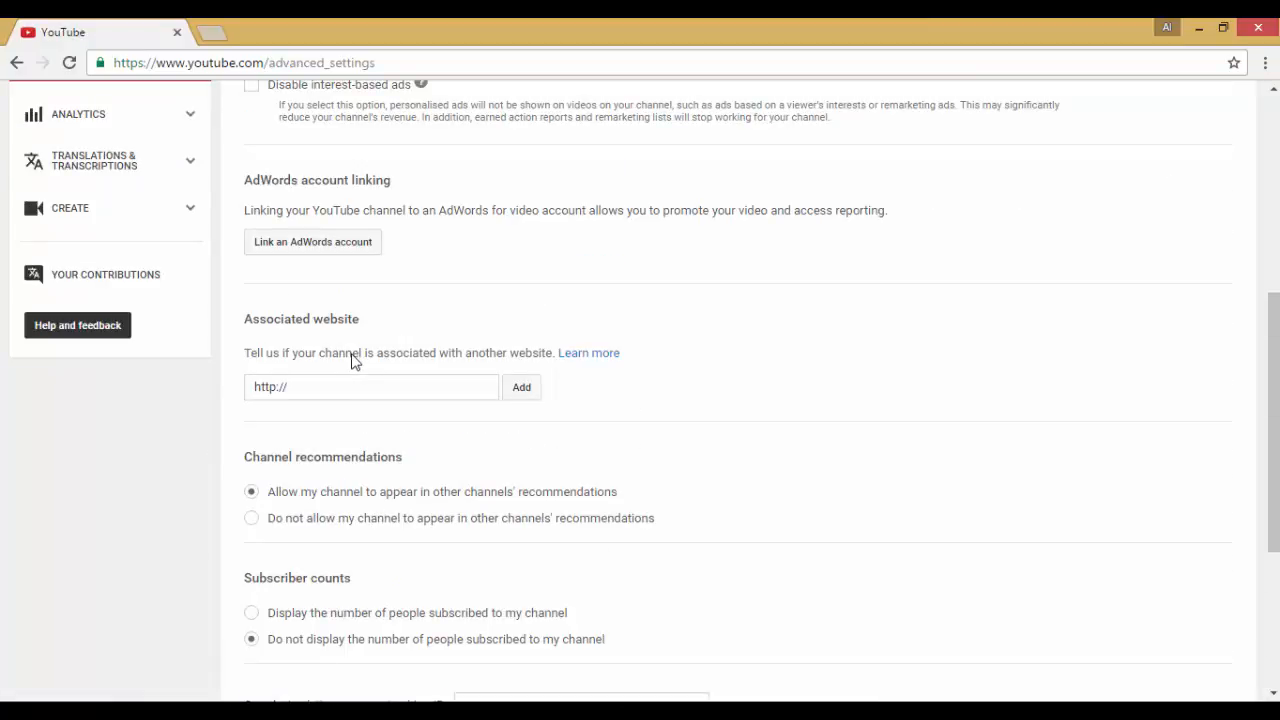
pyautogui.scroll(-3, 354, 362)
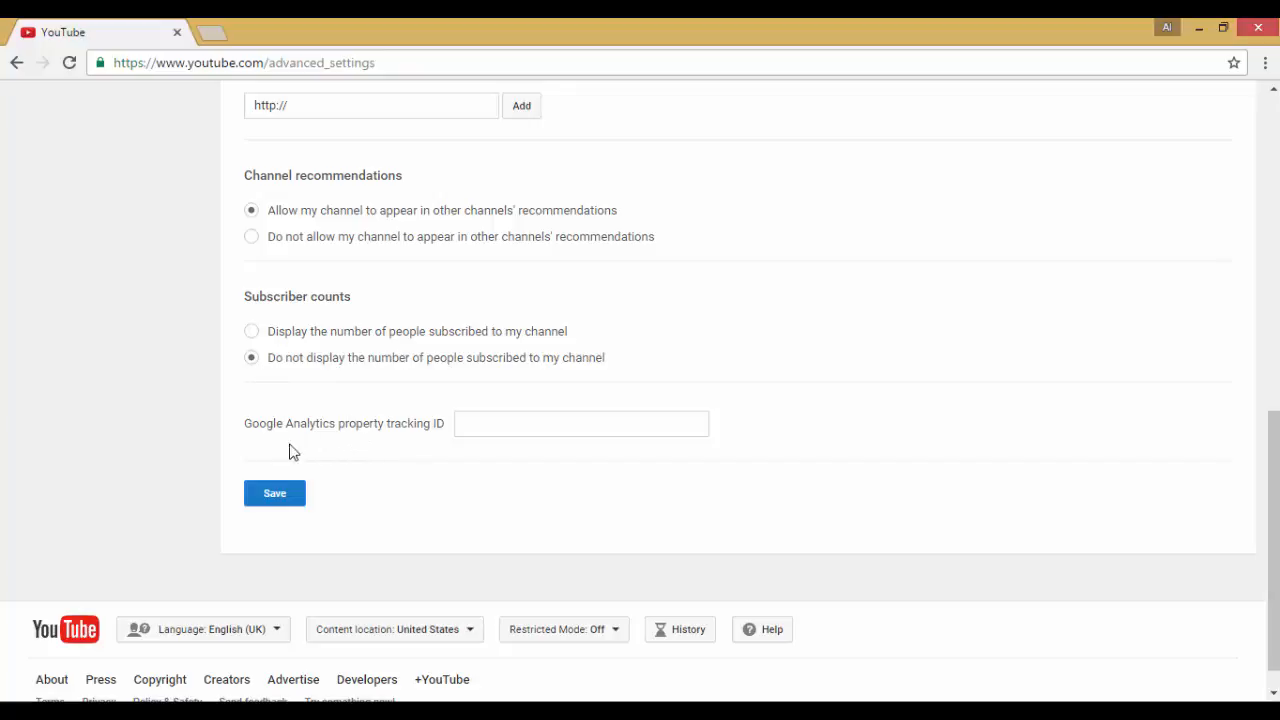
pyautogui.scroll(2, 307, 449)
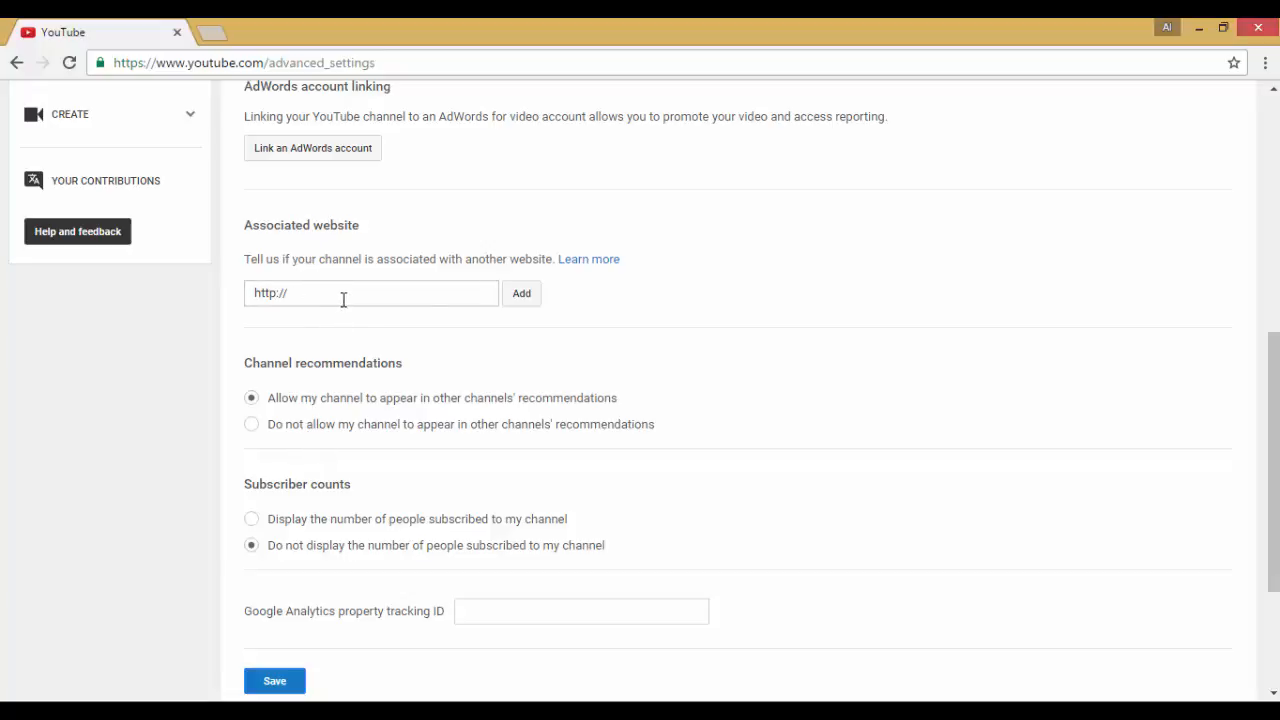
pyautogui.scroll(1, 360, 395)
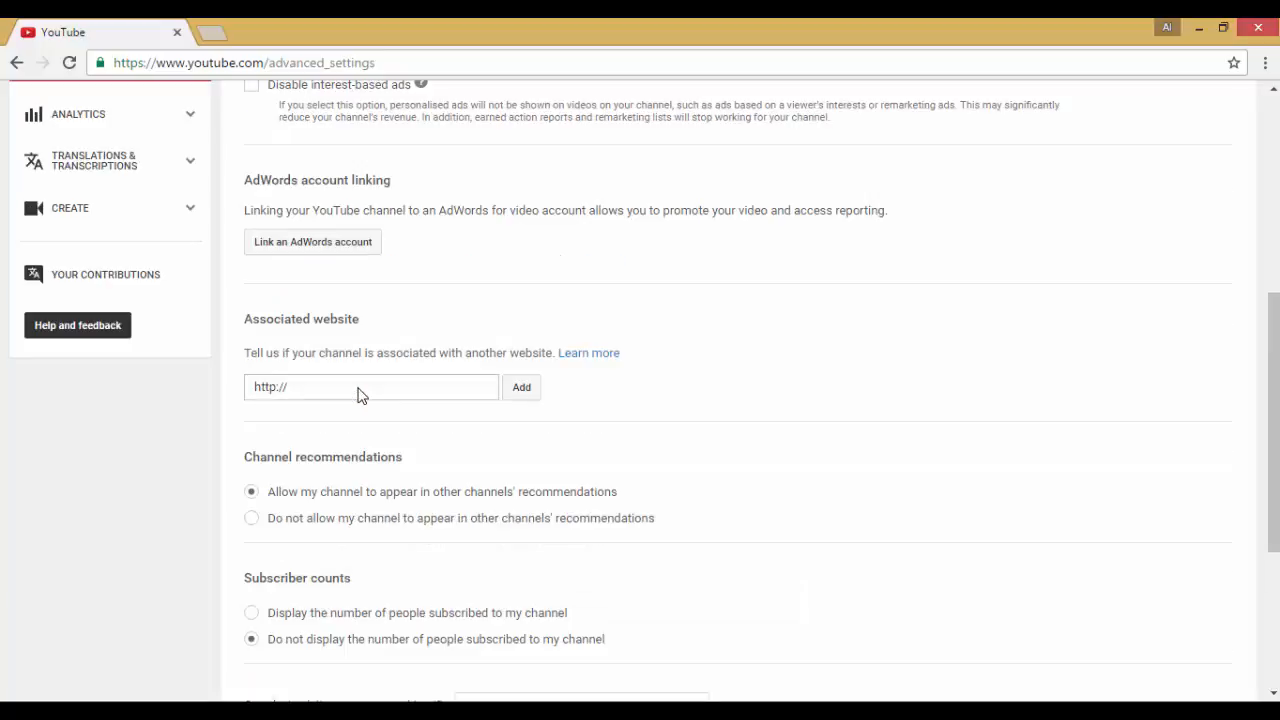
pyautogui.scroll(1, 358, 395)
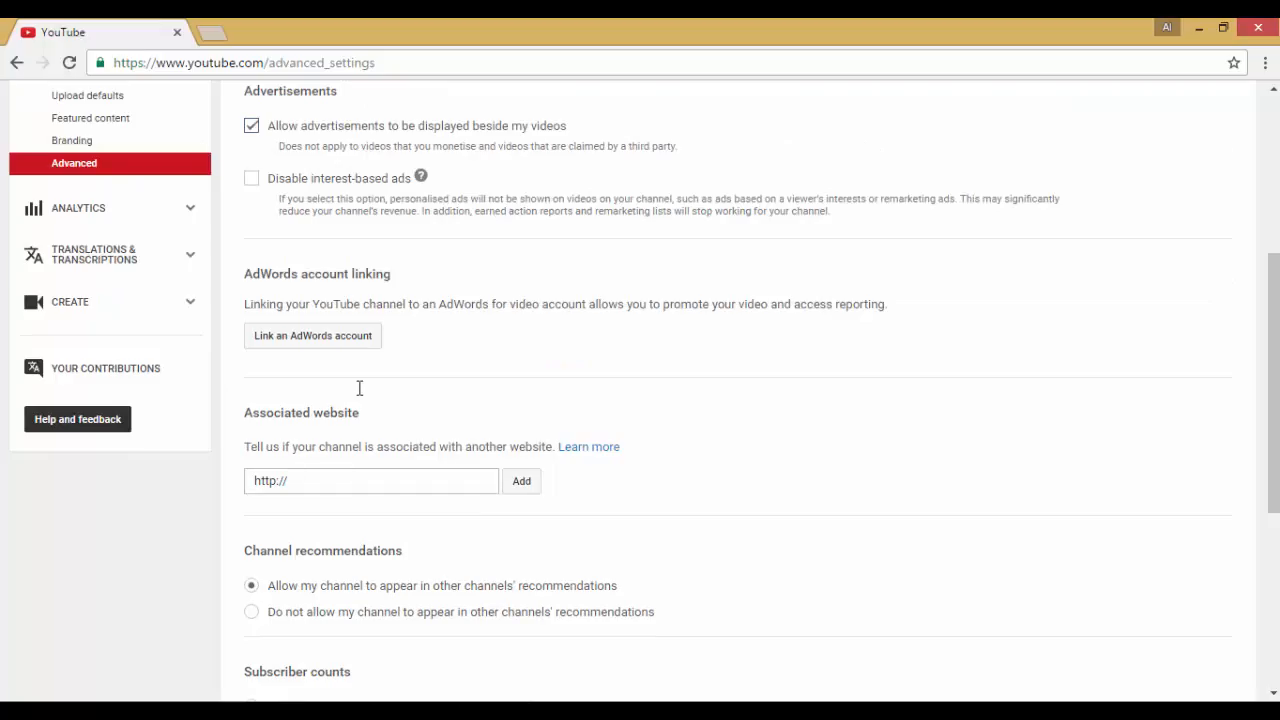
pyautogui.scroll(3, 359, 388)
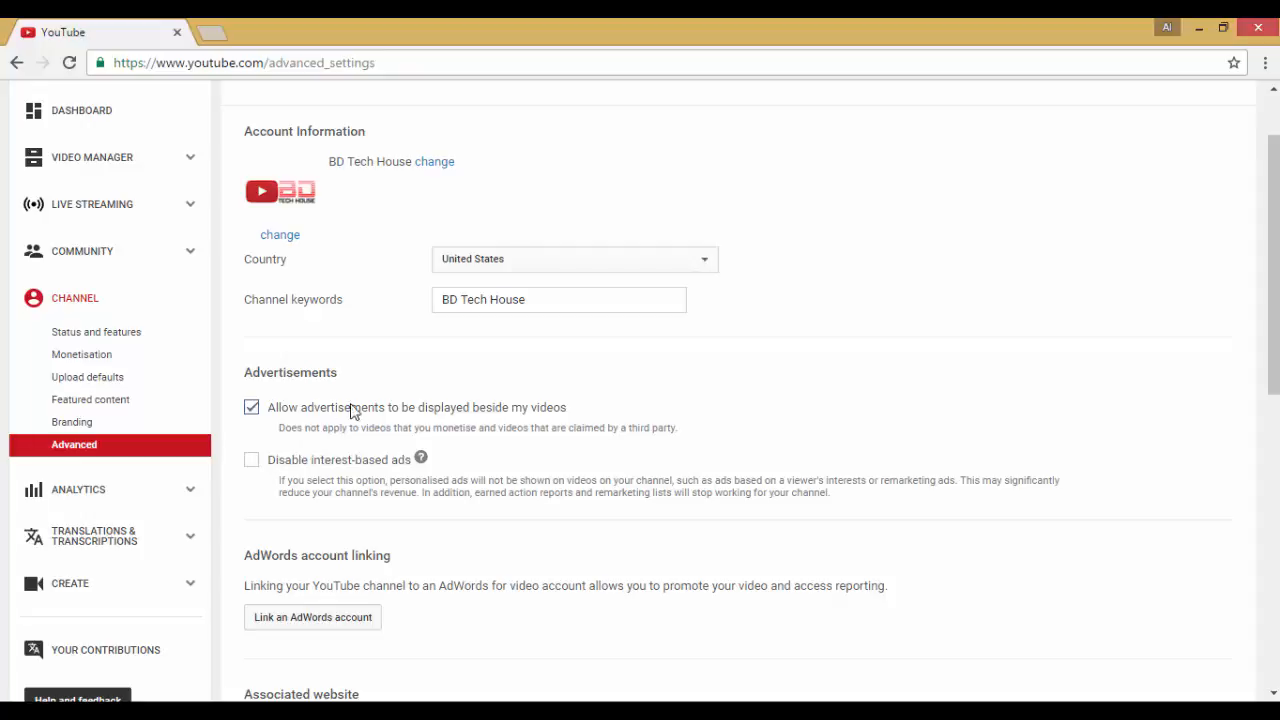
pyautogui.scroll(1, 351, 409)
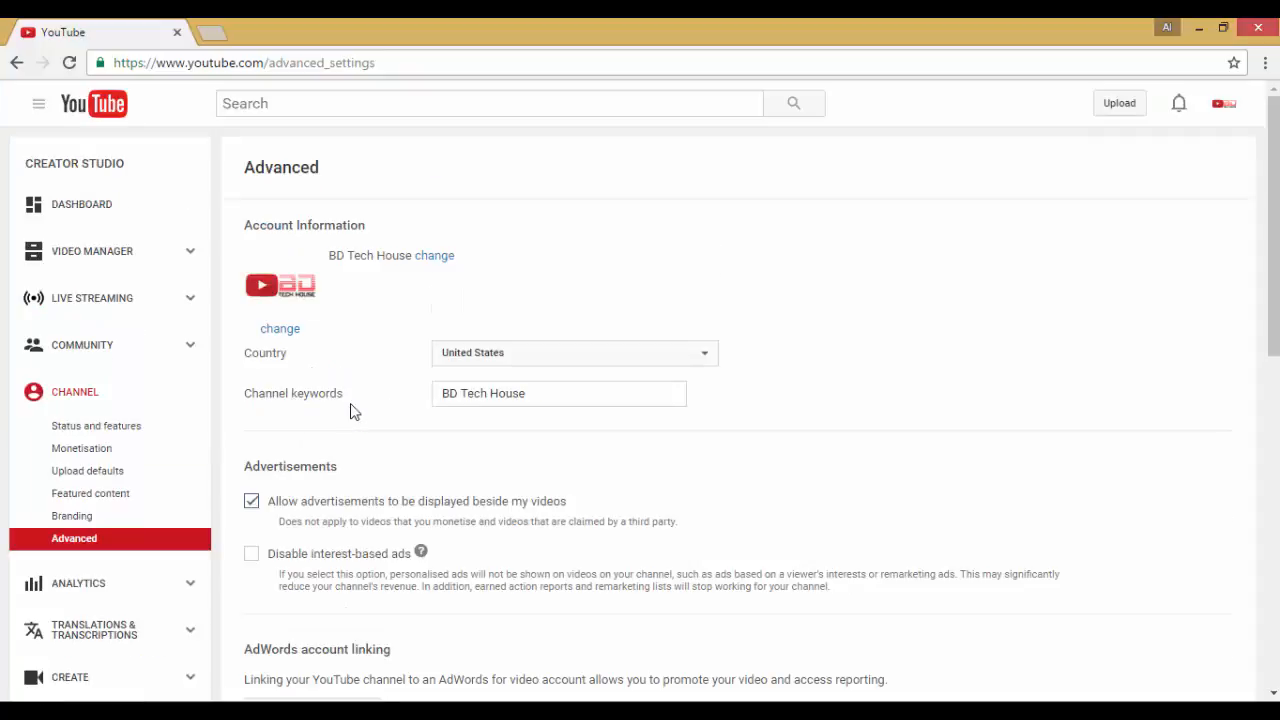
# Replace the channel's branding watermark with the image logo 1.png and save it
pyautogui.click(96, 522)
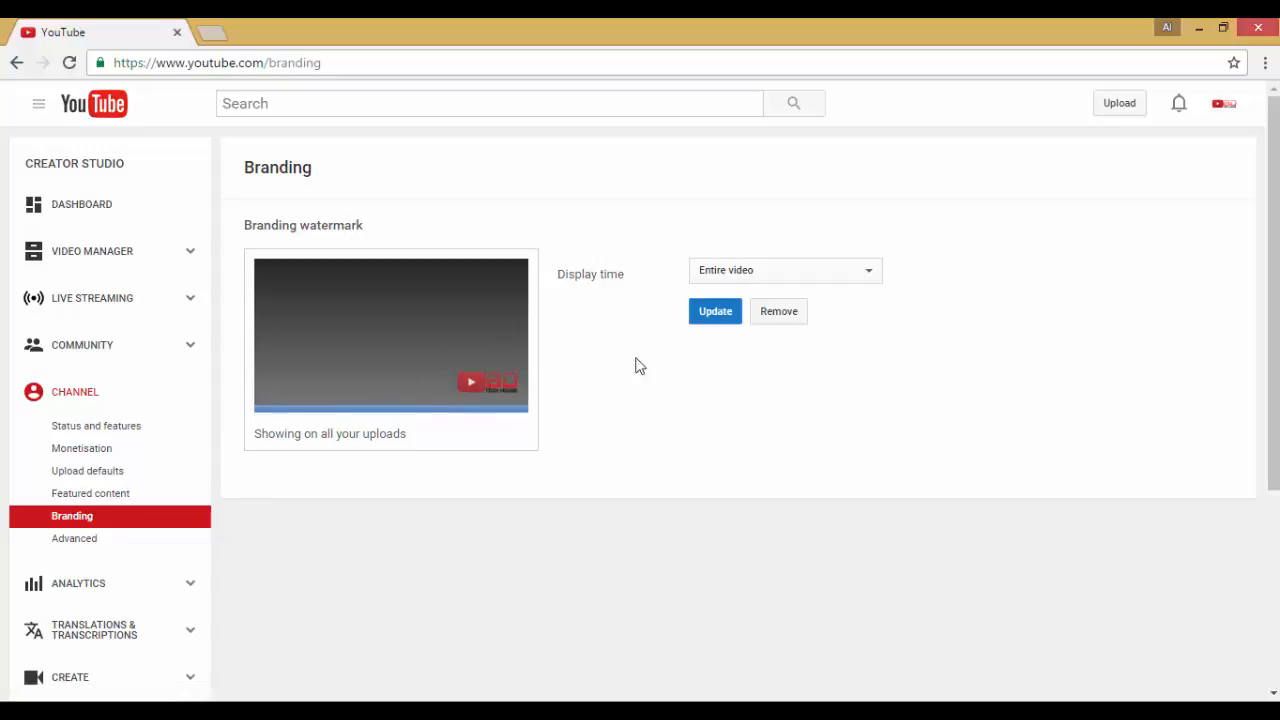
pyautogui.click(771, 322)
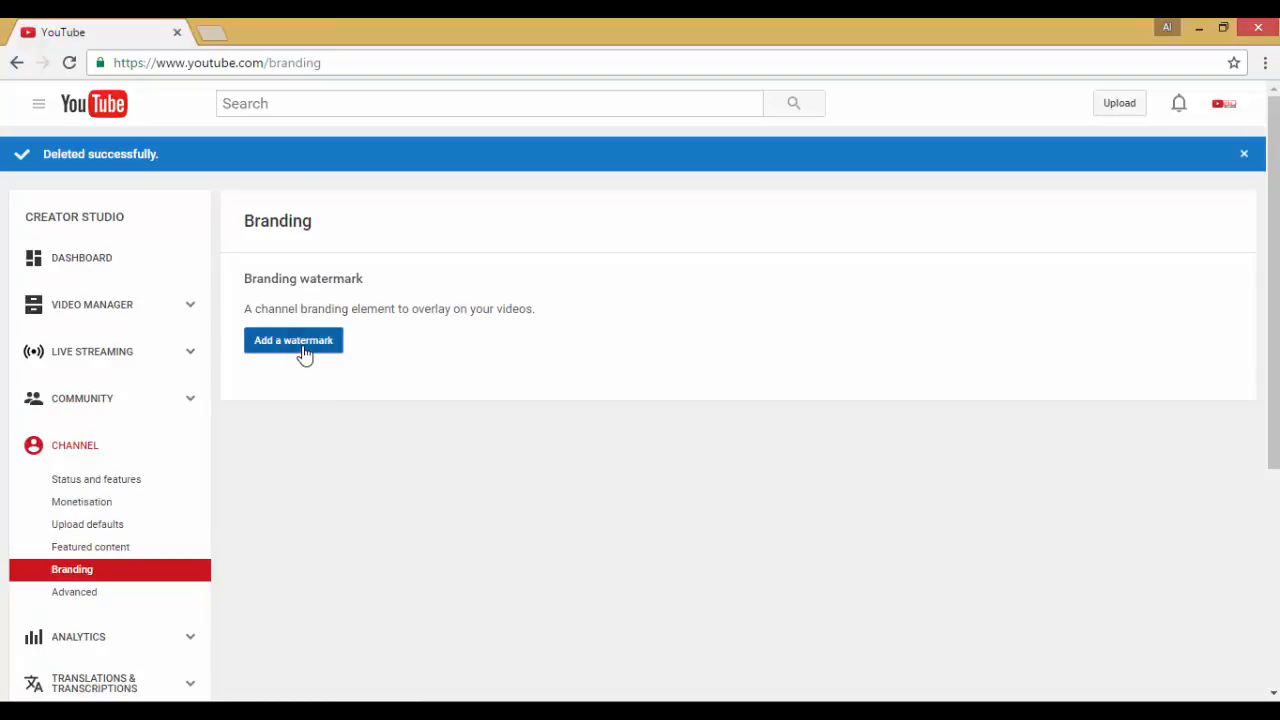
pyautogui.click(305, 351)
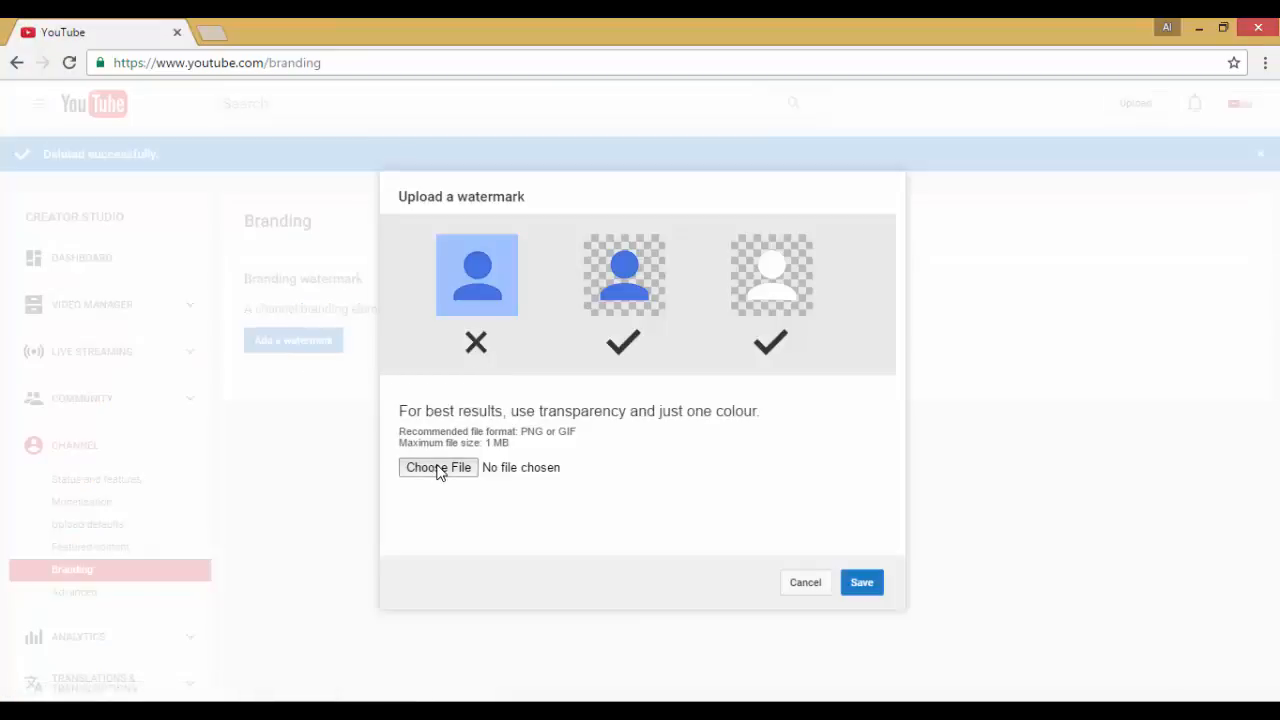
pyautogui.click(433, 472)
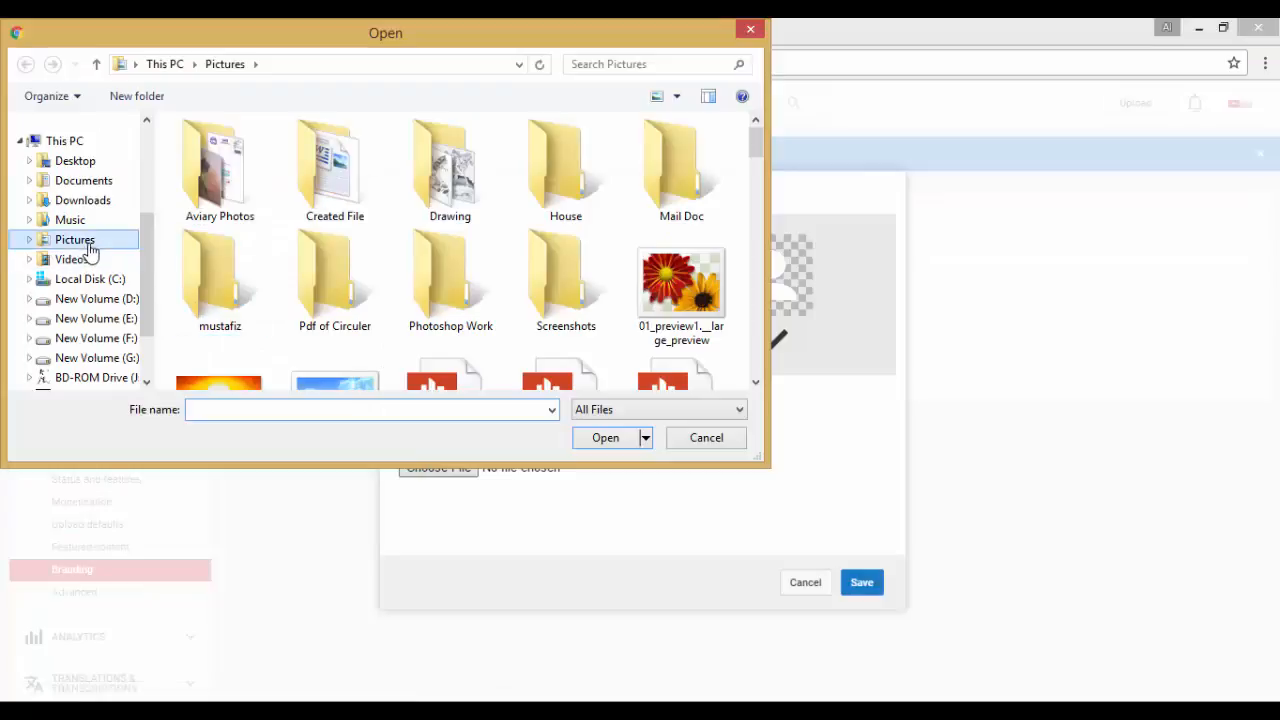
pyautogui.click(457, 277)
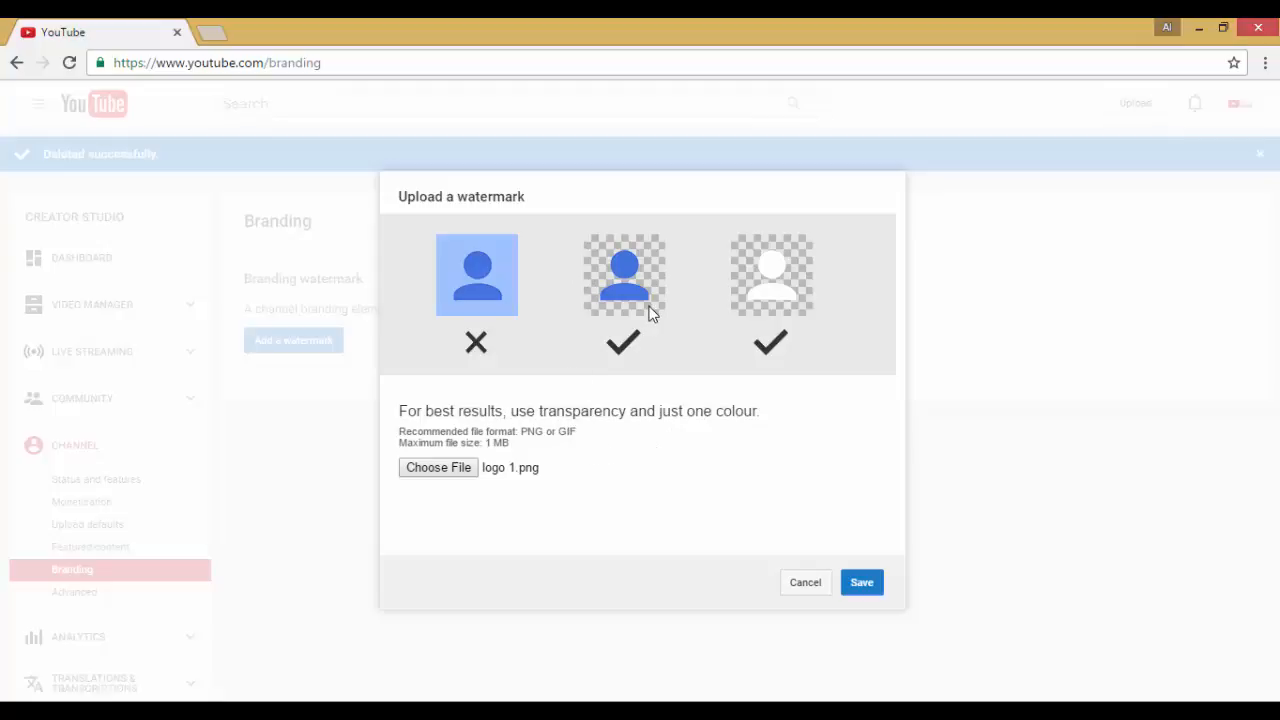
pyautogui.click(851, 585)
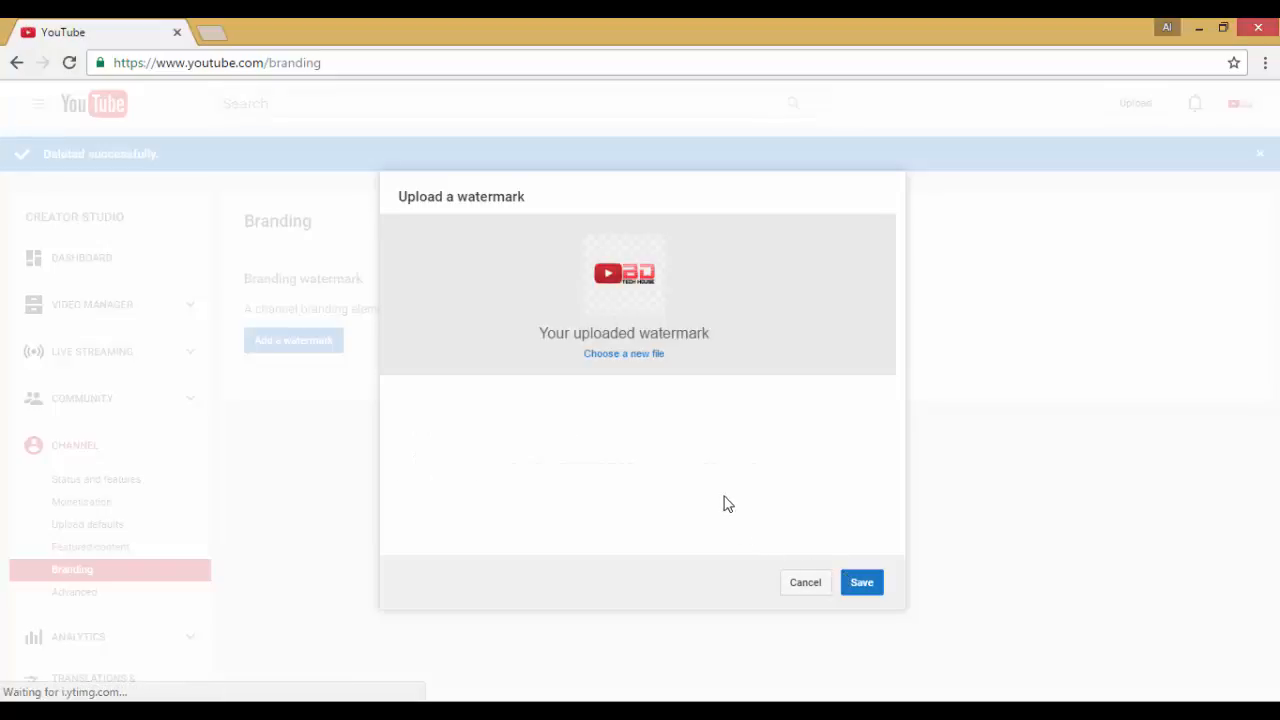
pyautogui.click(873, 593)
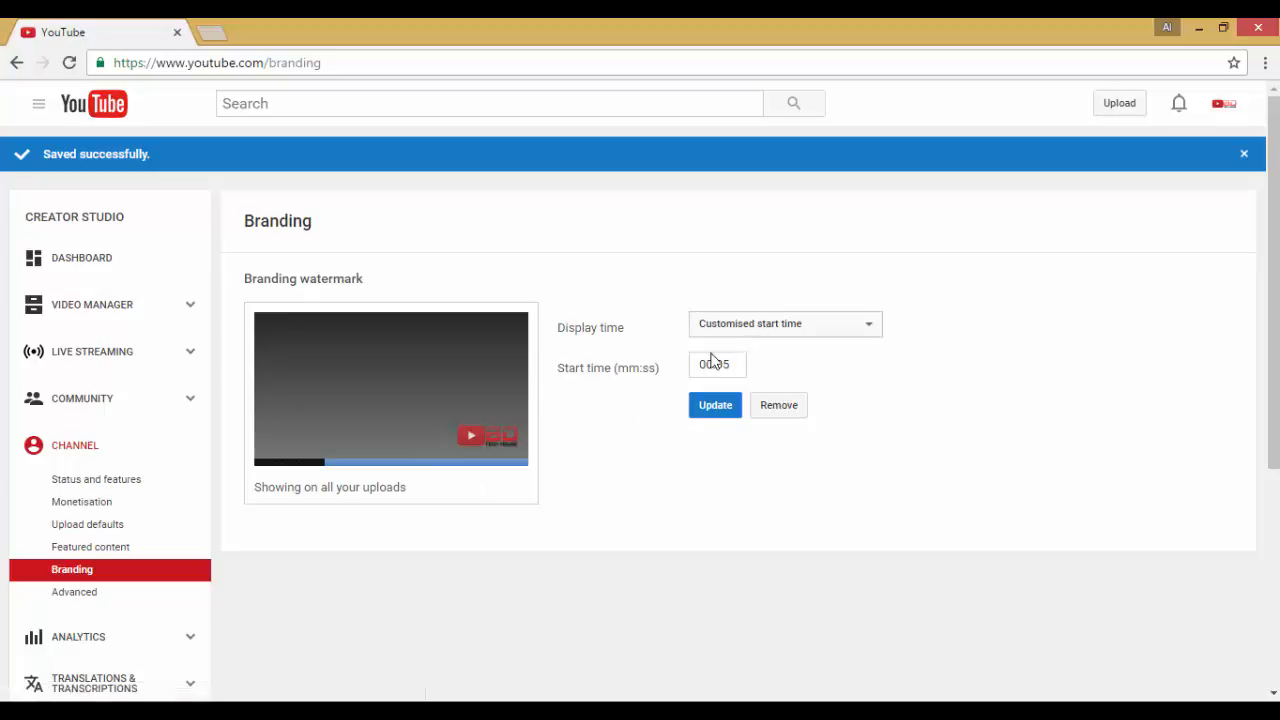
# Set the branding watermark's display time to Entire video and update it
pyautogui.click(855, 330)
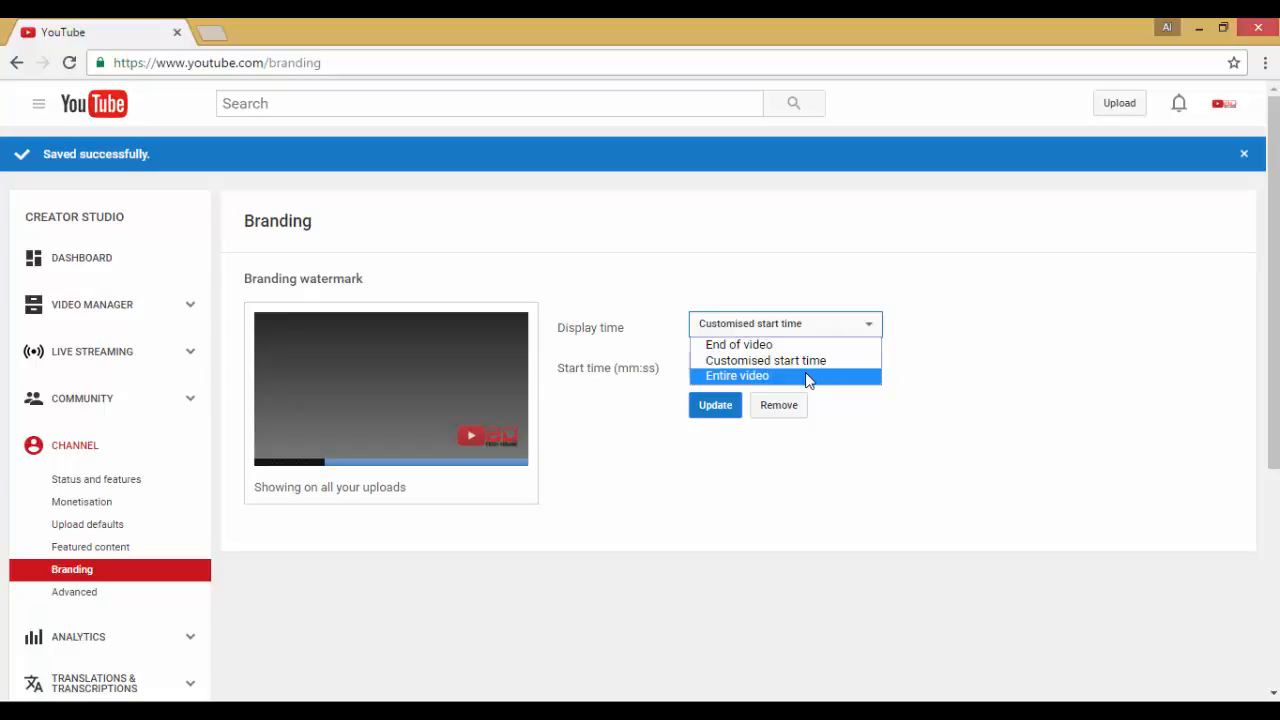
pyautogui.click(780, 375)
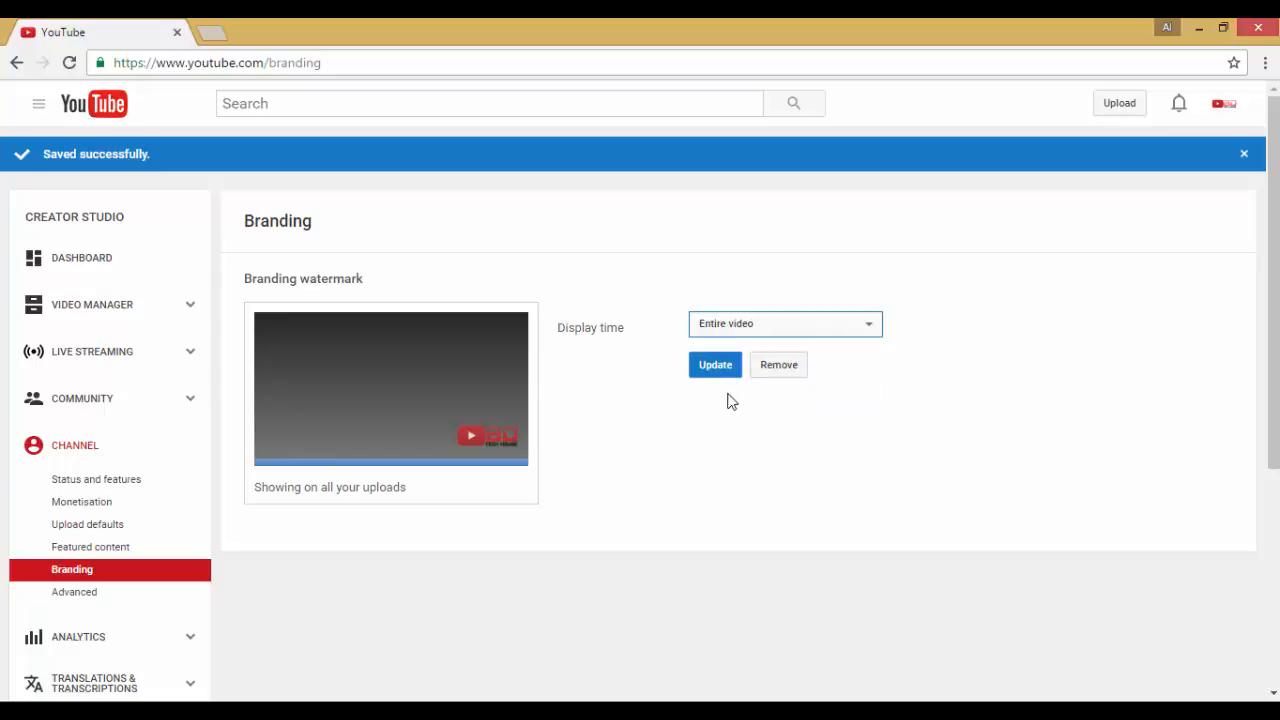
pyautogui.click(715, 368)
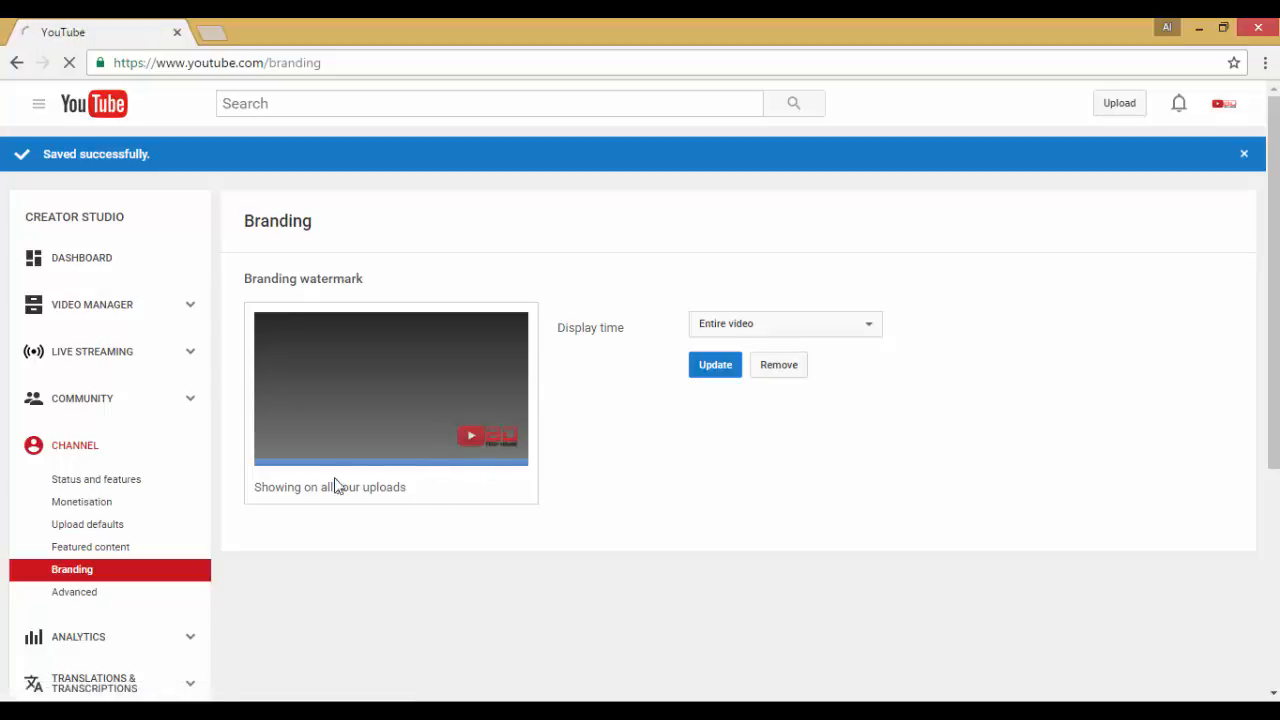
pyautogui.click(709, 370)
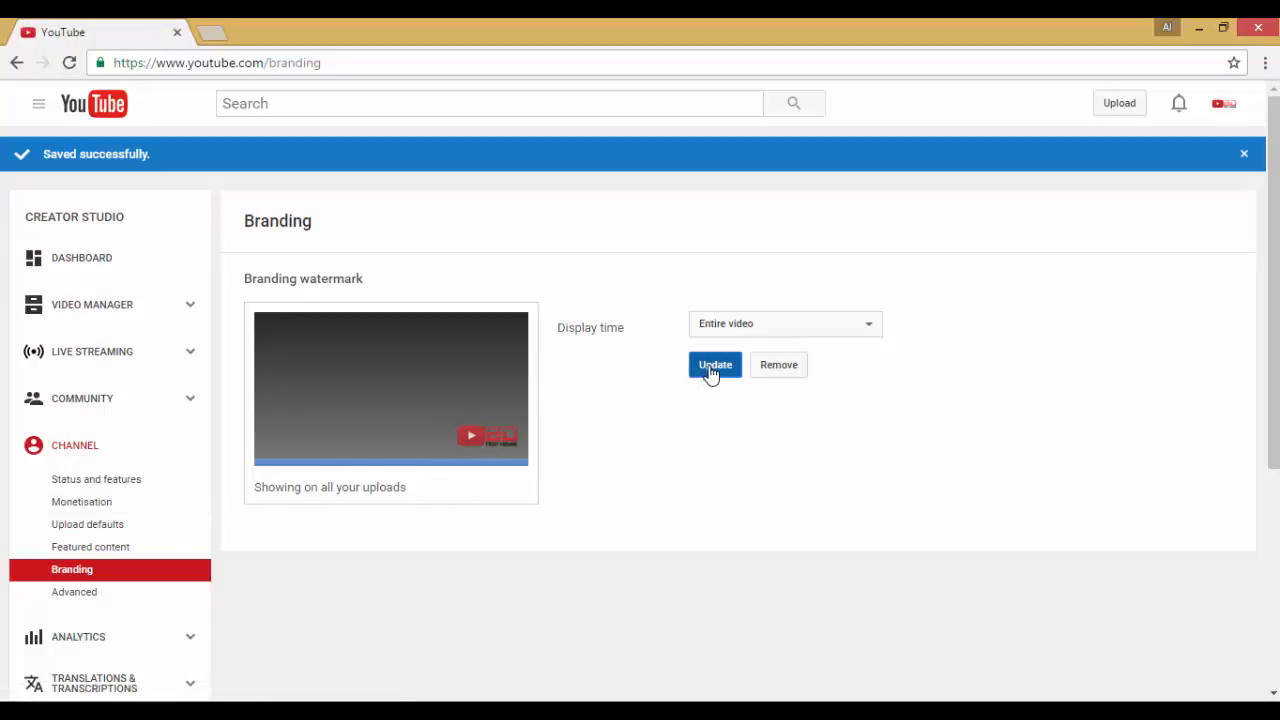
# Check the display time options for the featured video in the channel's Featured content settings, choosing End of video
pyautogui.click(100, 550)
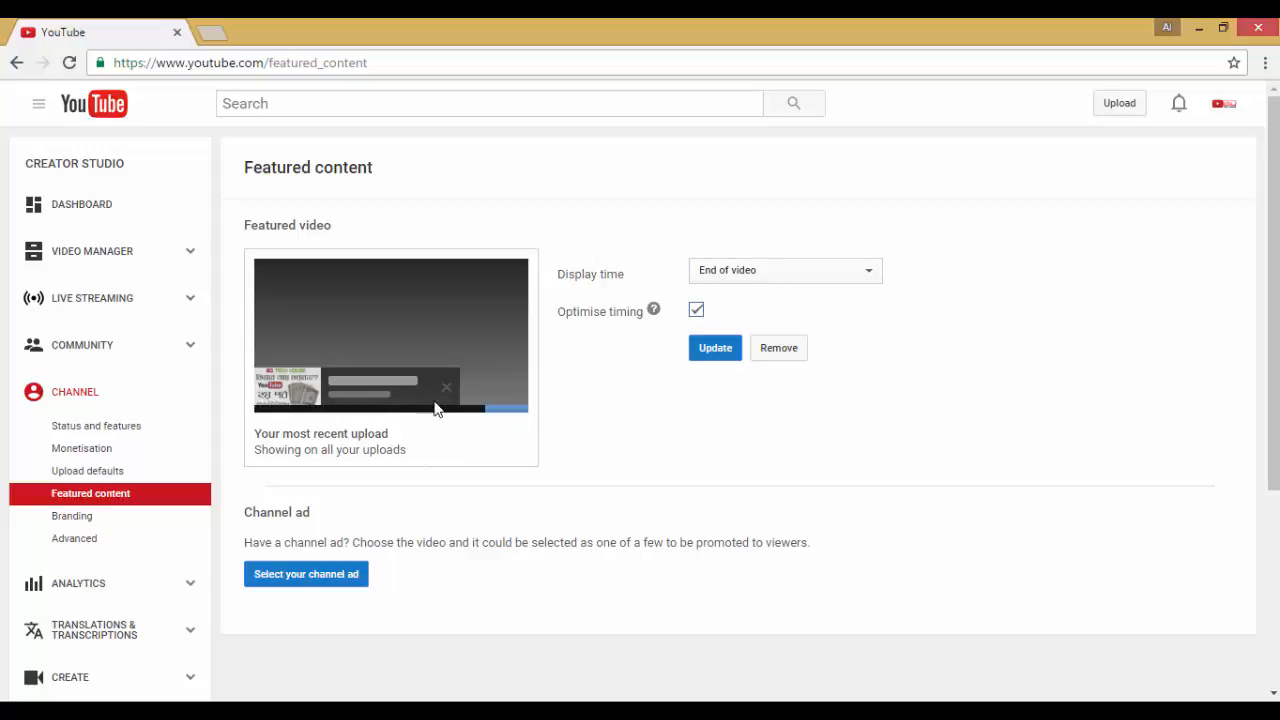
pyautogui.click(772, 273)
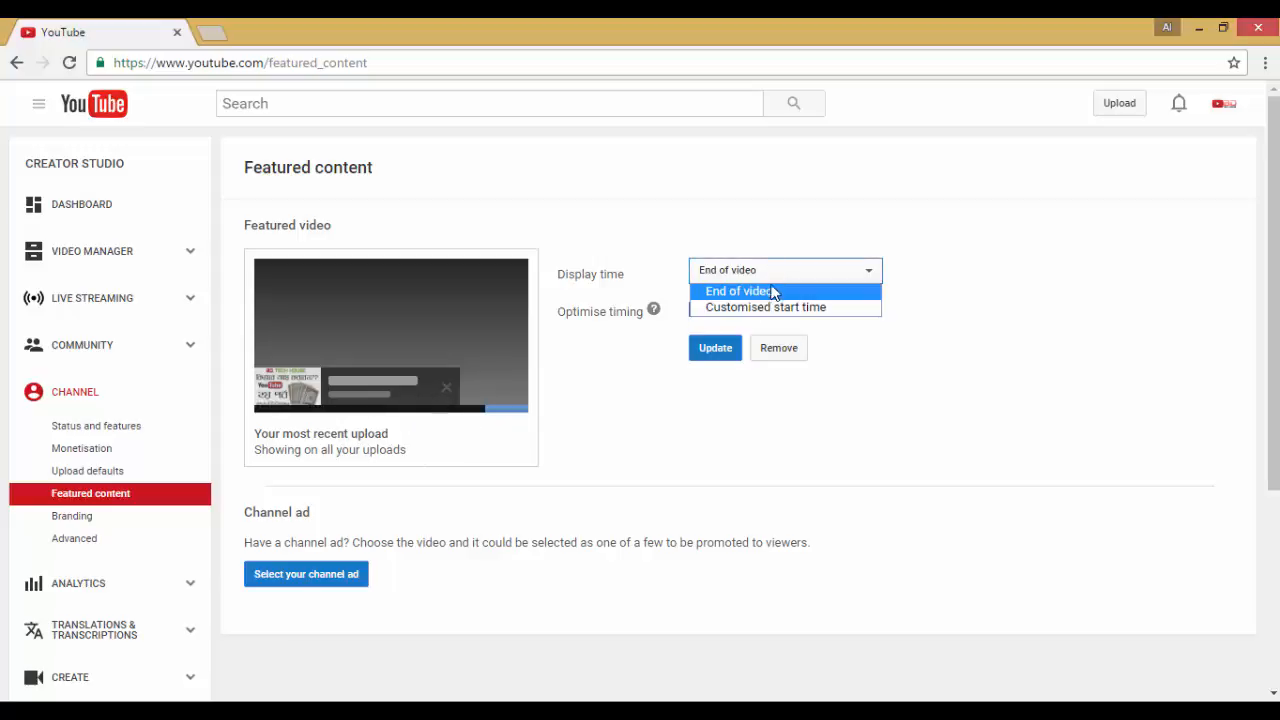
pyautogui.click(771, 289)
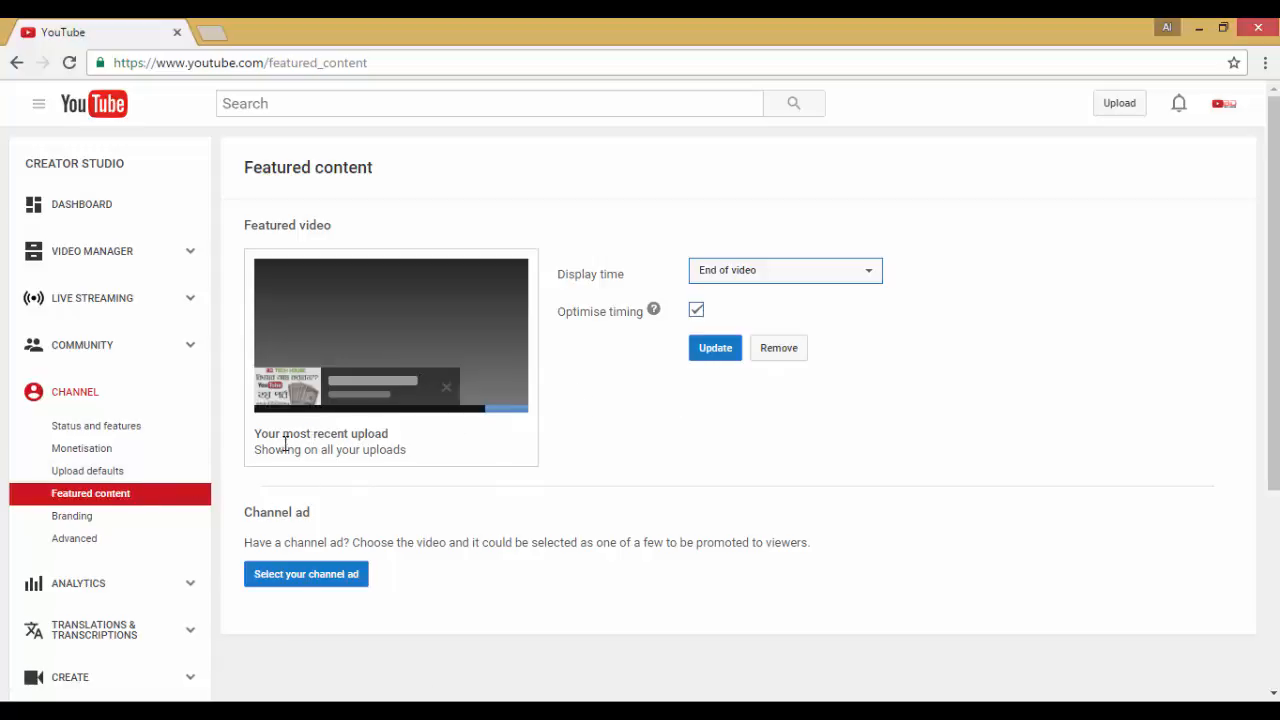
# Review the channel's Upload defaults, from privacy, category and licence to comments, monetisation, ad formats and video statistics
pyautogui.click(90, 476)
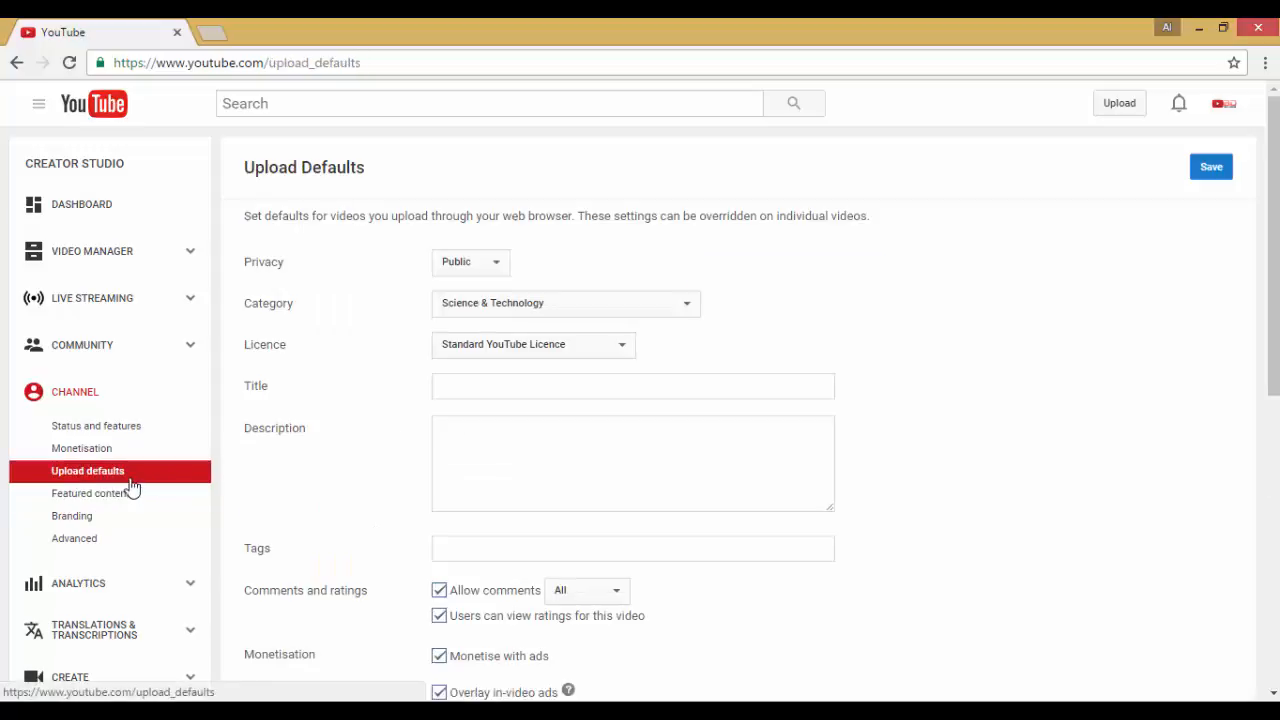
pyautogui.scroll(-6, 317, 400)
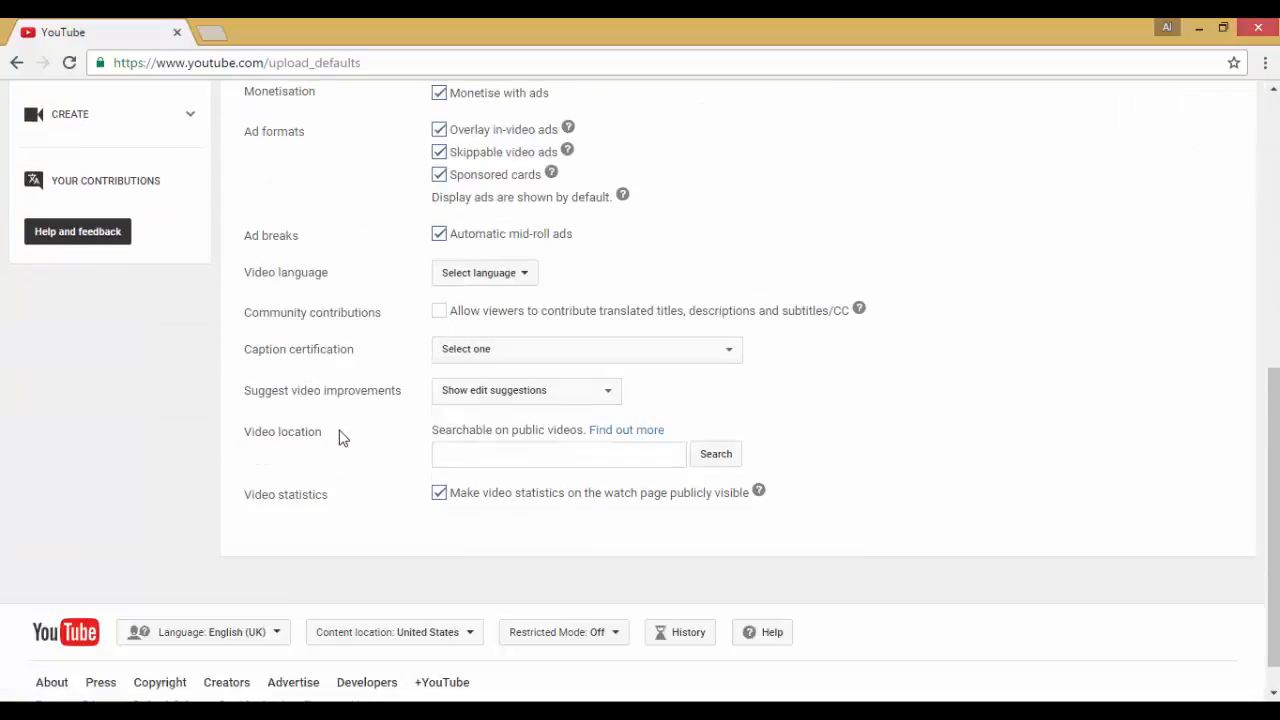
pyautogui.scroll(5, 340, 437)
pyautogui.scroll(2, 342, 435)
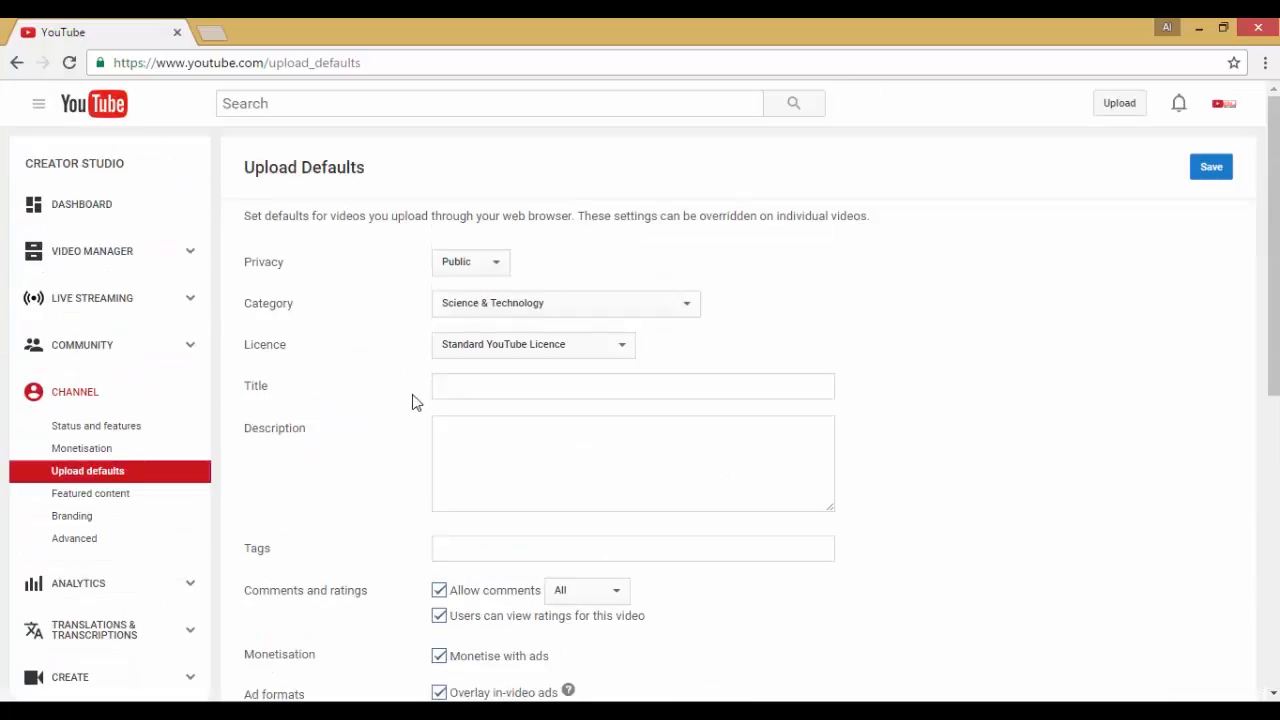
pyautogui.scroll(-4, 371, 406)
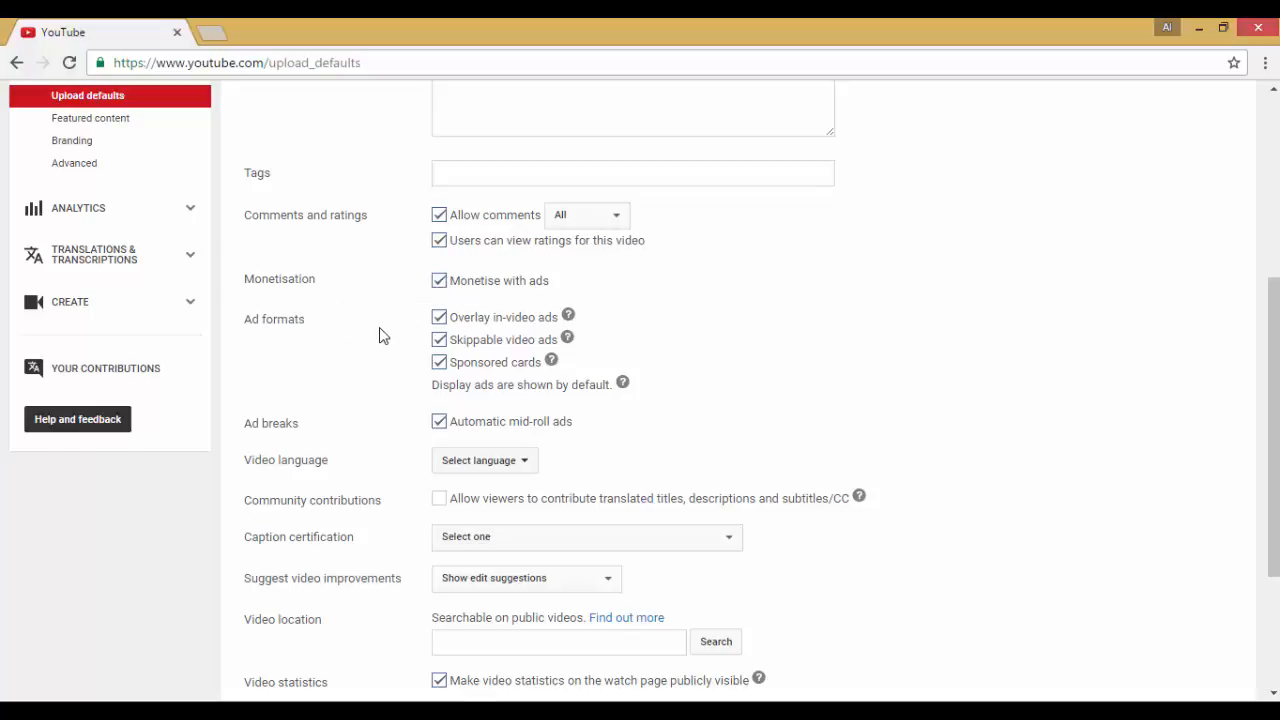
pyautogui.scroll(3, 380, 334)
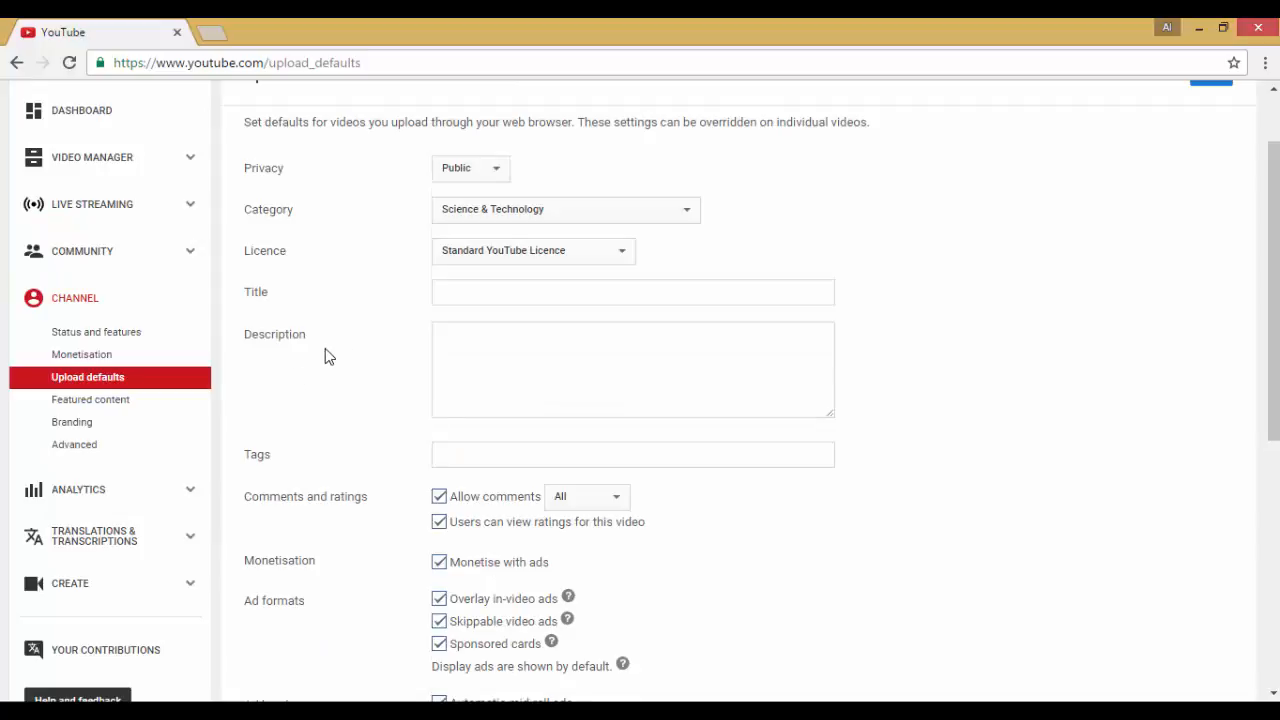
pyautogui.scroll(1, 326, 354)
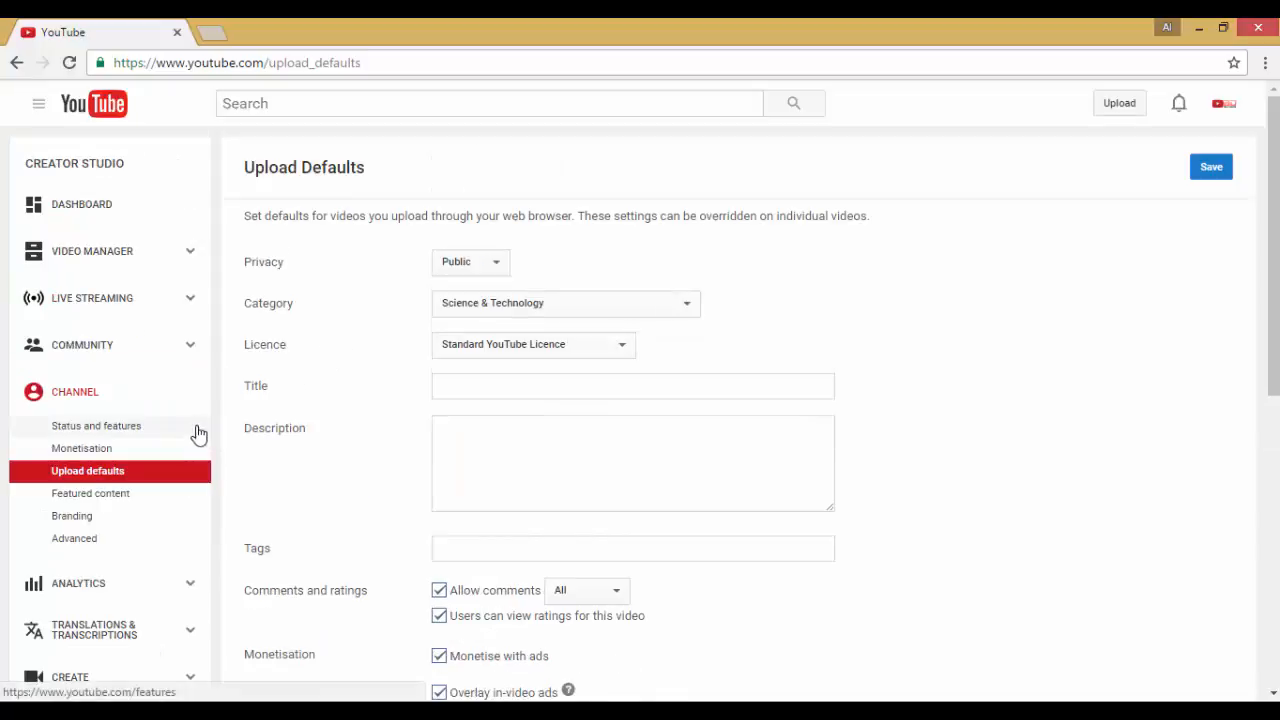
# Leave the Creator Studio settings and go back to the channel's home page
pyautogui.click(135, 432)
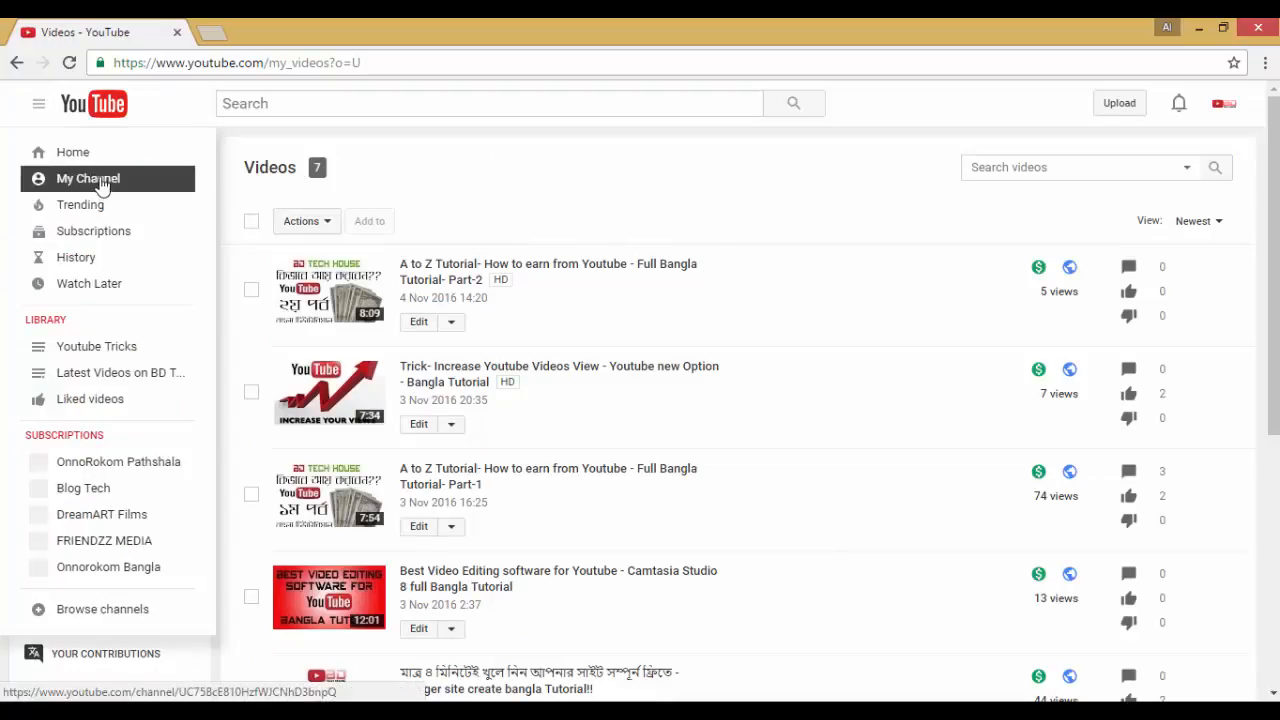
pyautogui.click(100, 183)
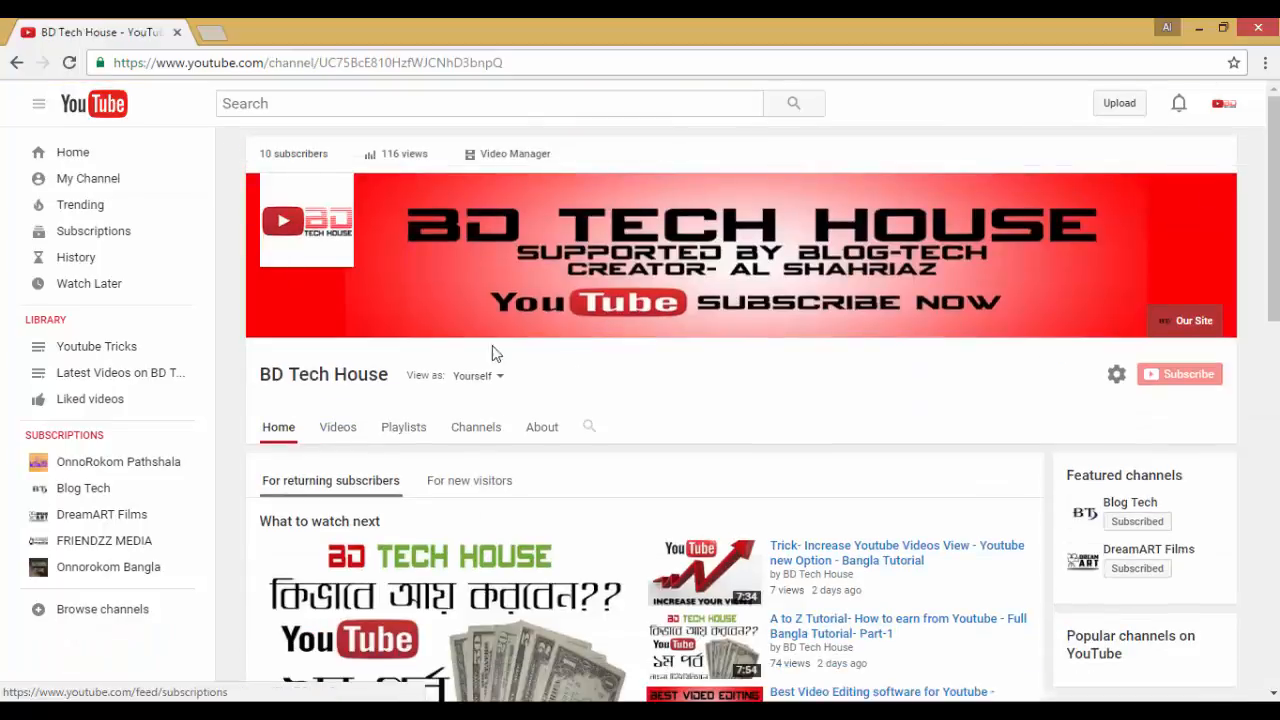
pyautogui.scroll(-1, 628, 377)
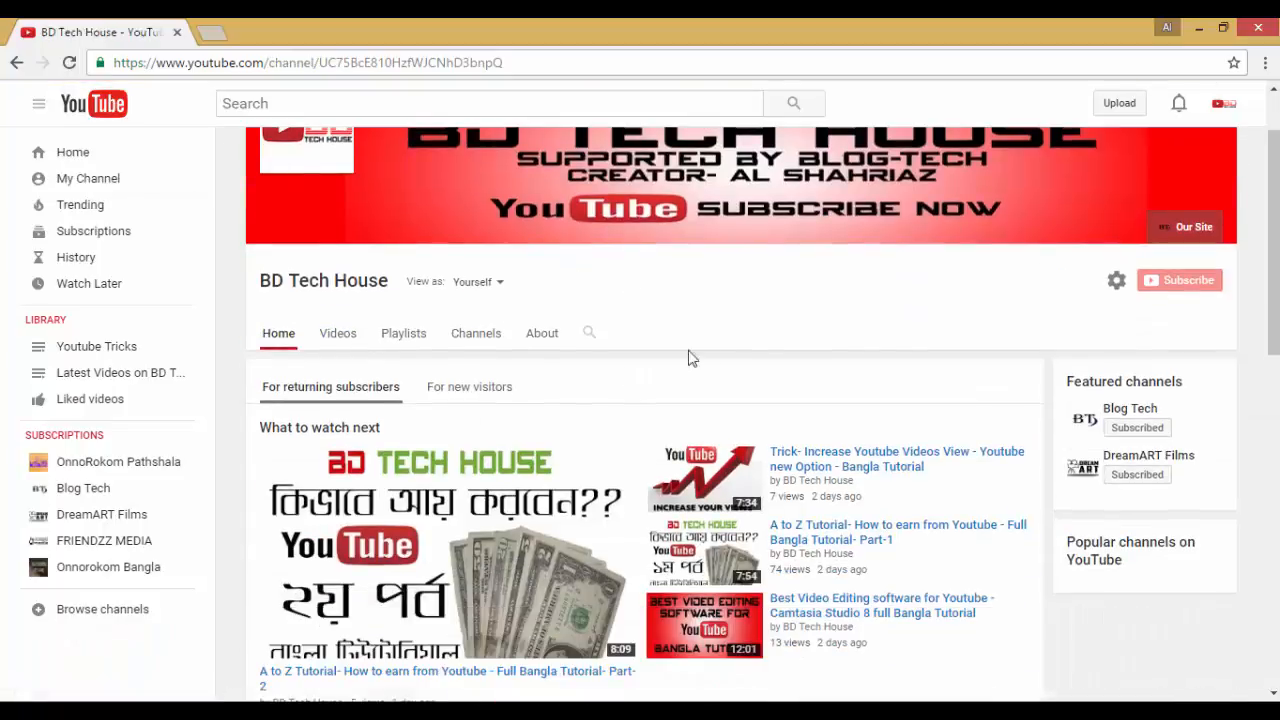
# Try switching off Customise the layout of your channel in the channel settings, then discard the change
pyautogui.click(1117, 285)
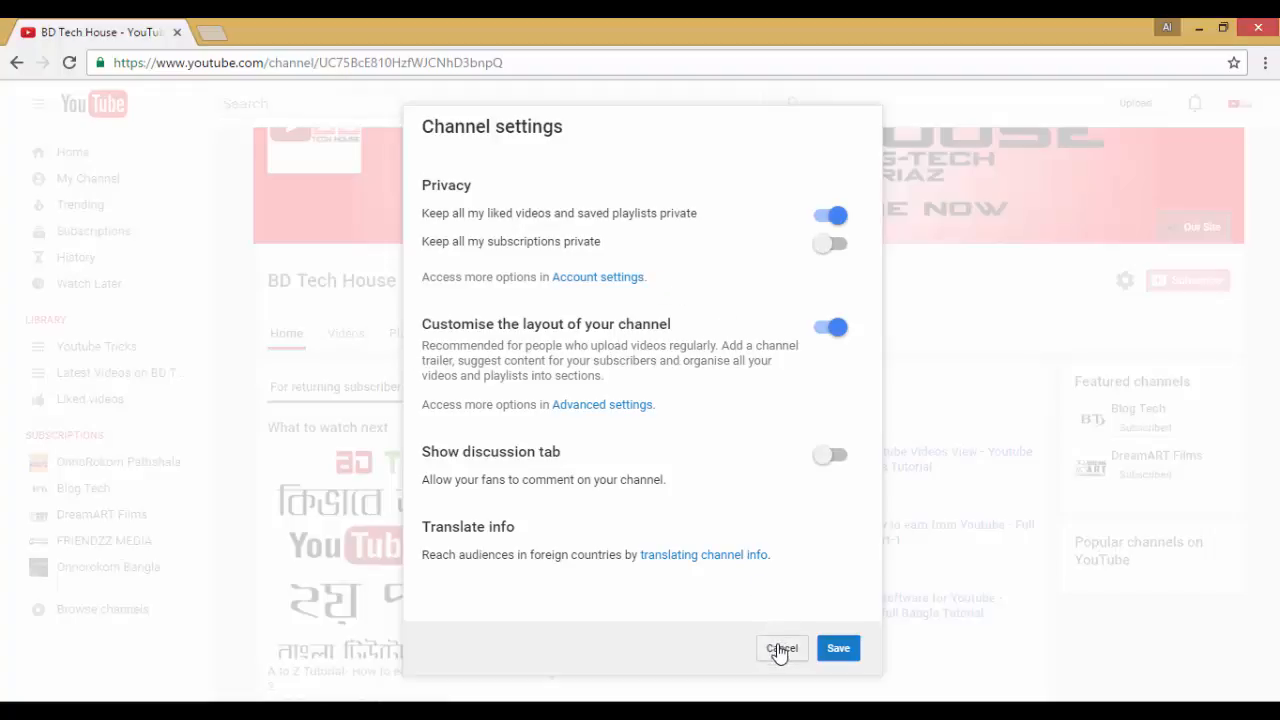
pyautogui.click(830, 330)
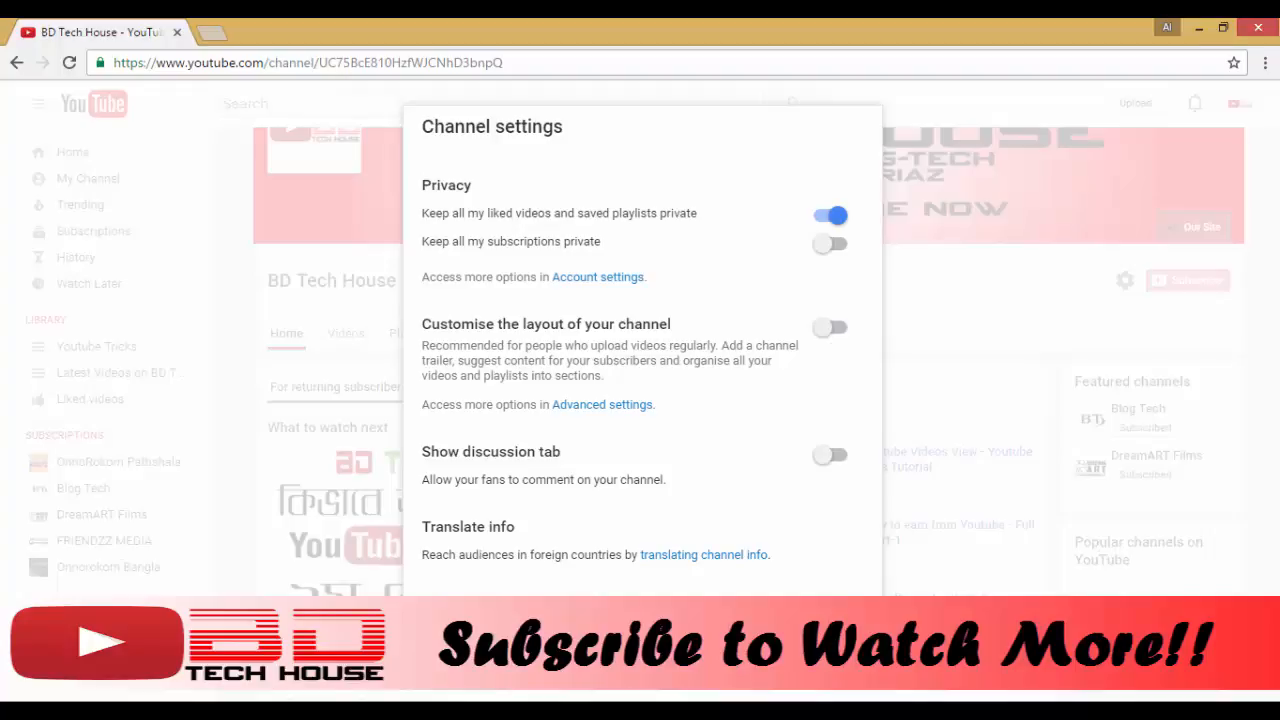
pyautogui.click(772, 638)
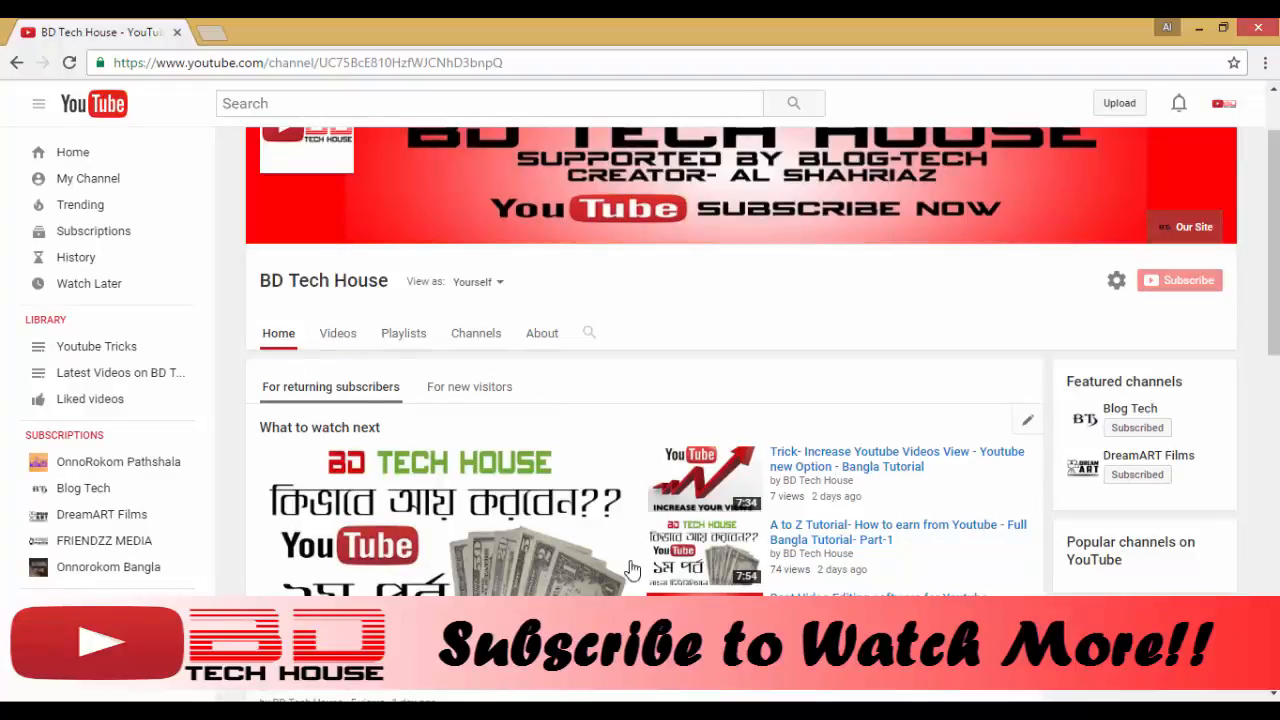